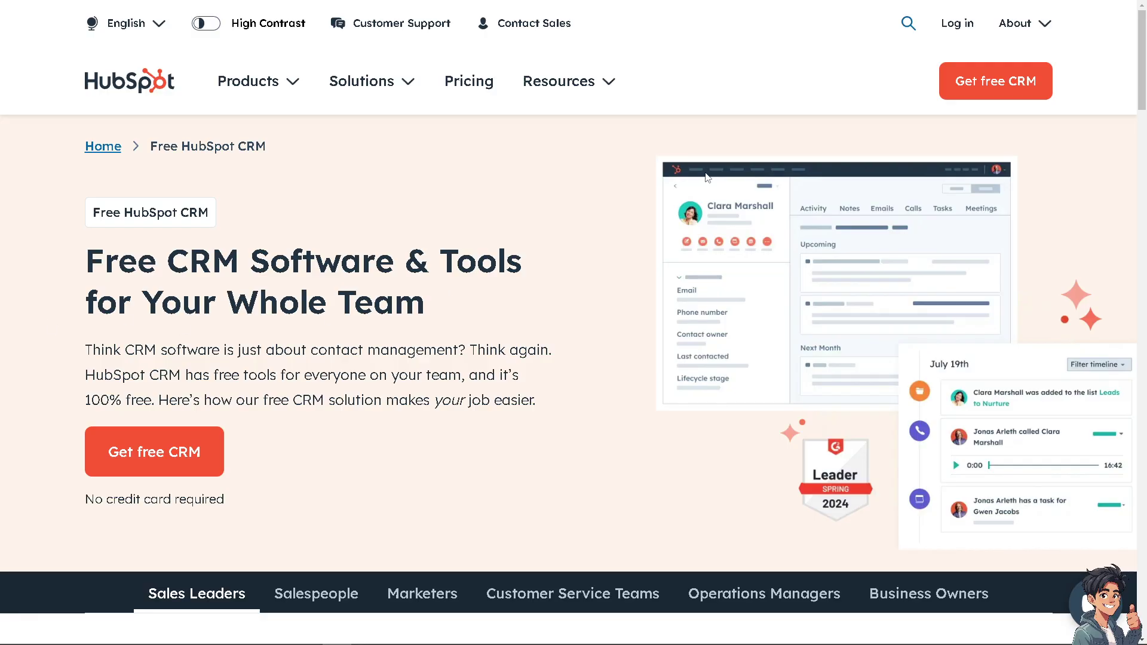
- Go to HubSpot's Log in page from the free CRM page
left_click(964, 27)
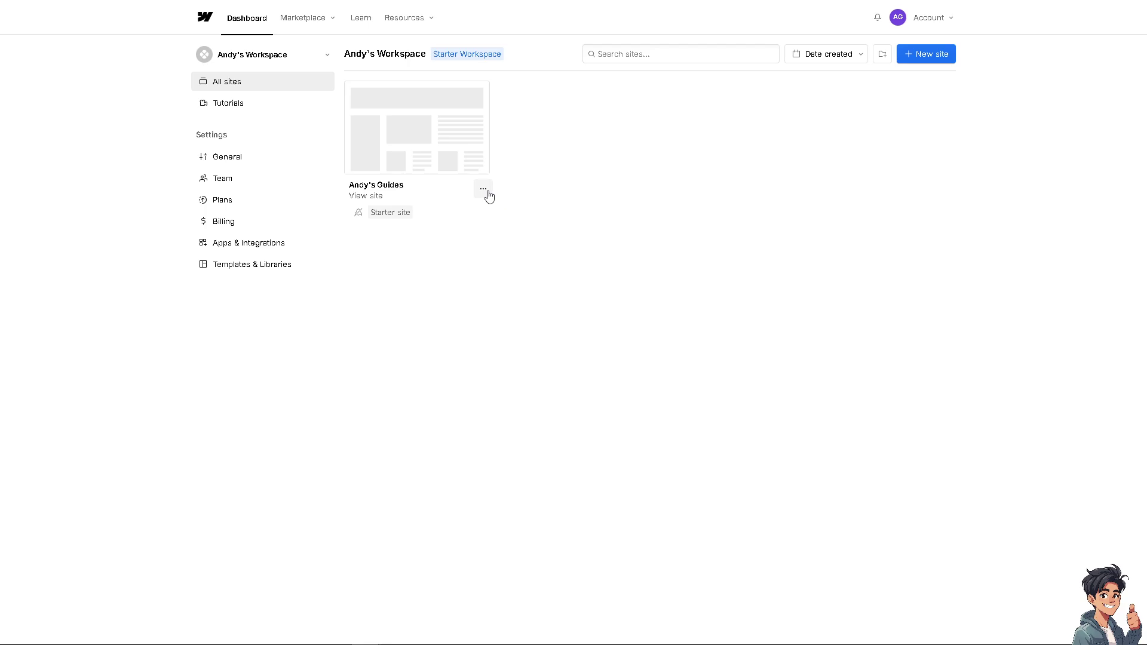
- Review the site's Apps & Integrations settings, then browse the Apps marketplace
left_click(484, 190)
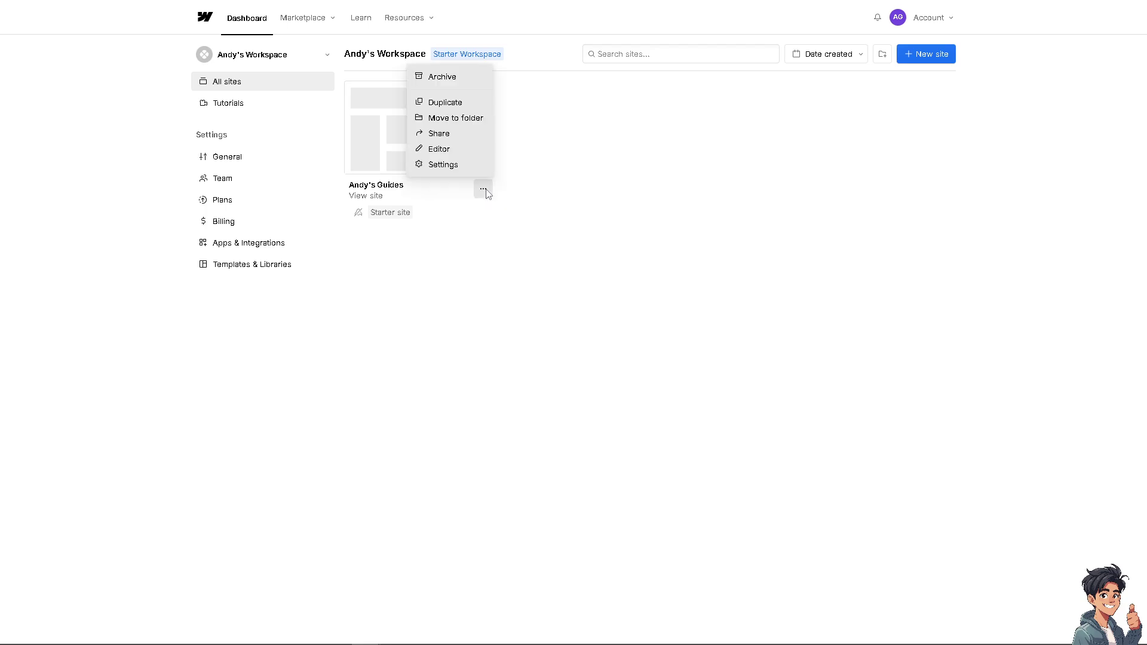
left_click(457, 172)
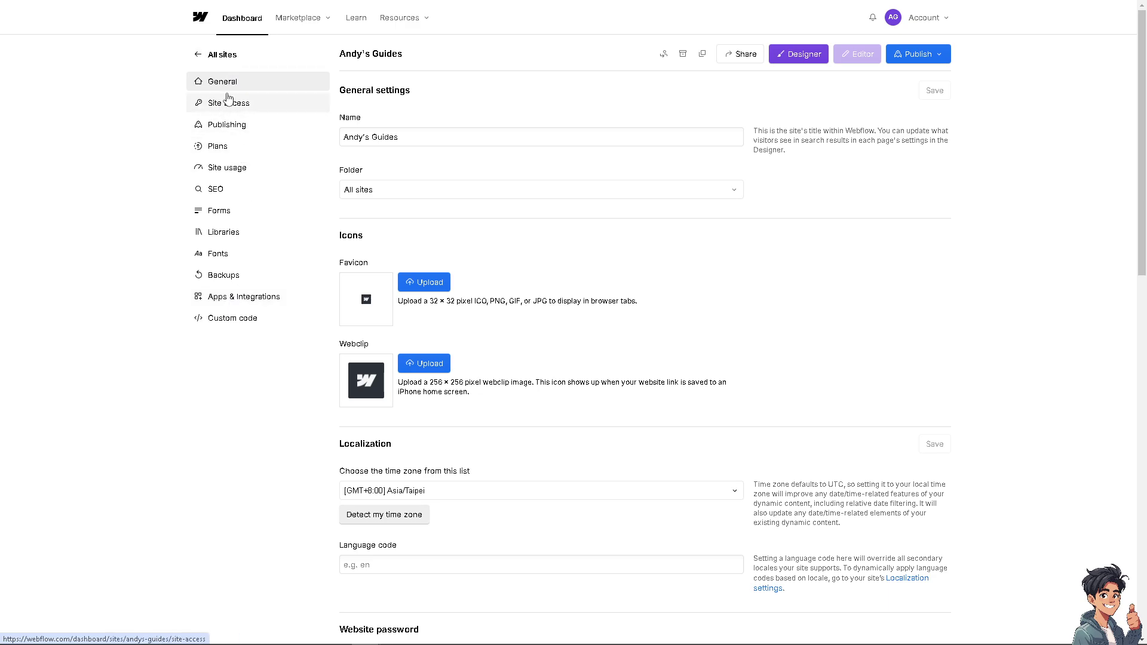
left_click(217, 299)
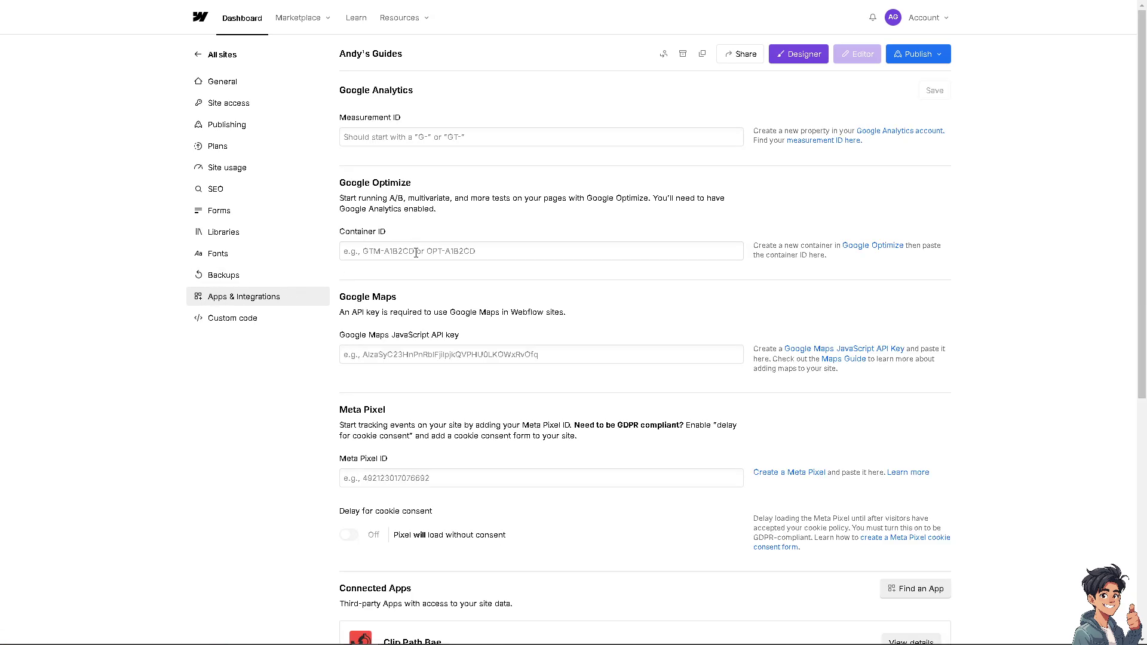
scroll(418, 252, "down", 2)
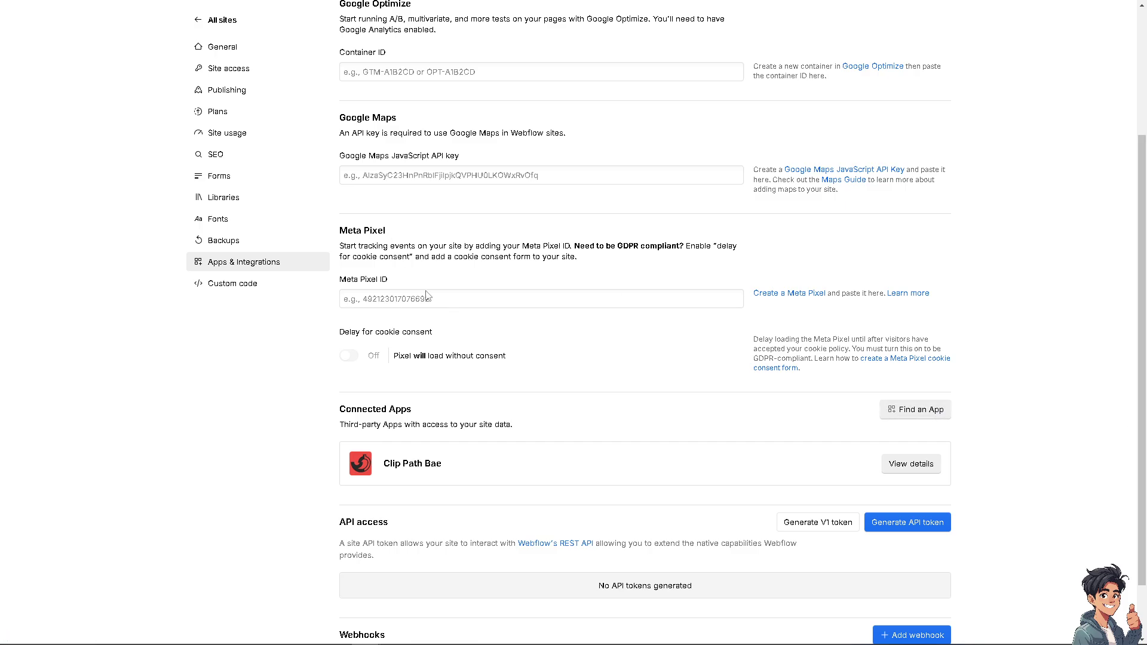
left_click(914, 410)
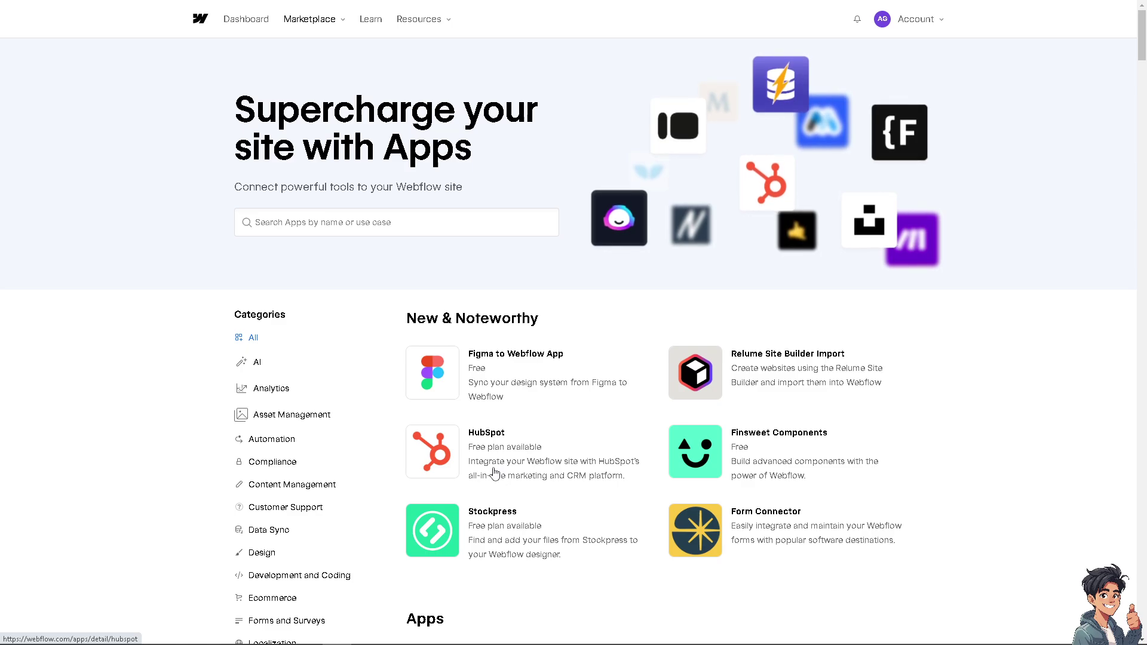
- Install the HubSpot app from its marketplace card and authorize it for the site
left_click(468, 452)
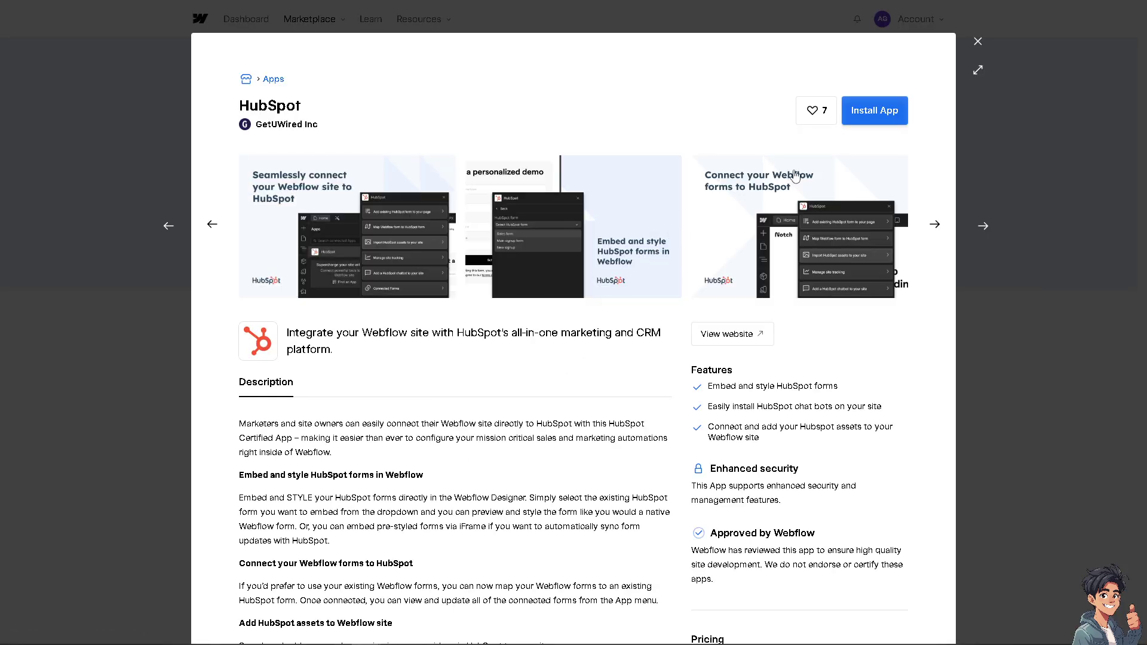
left_click(866, 111)
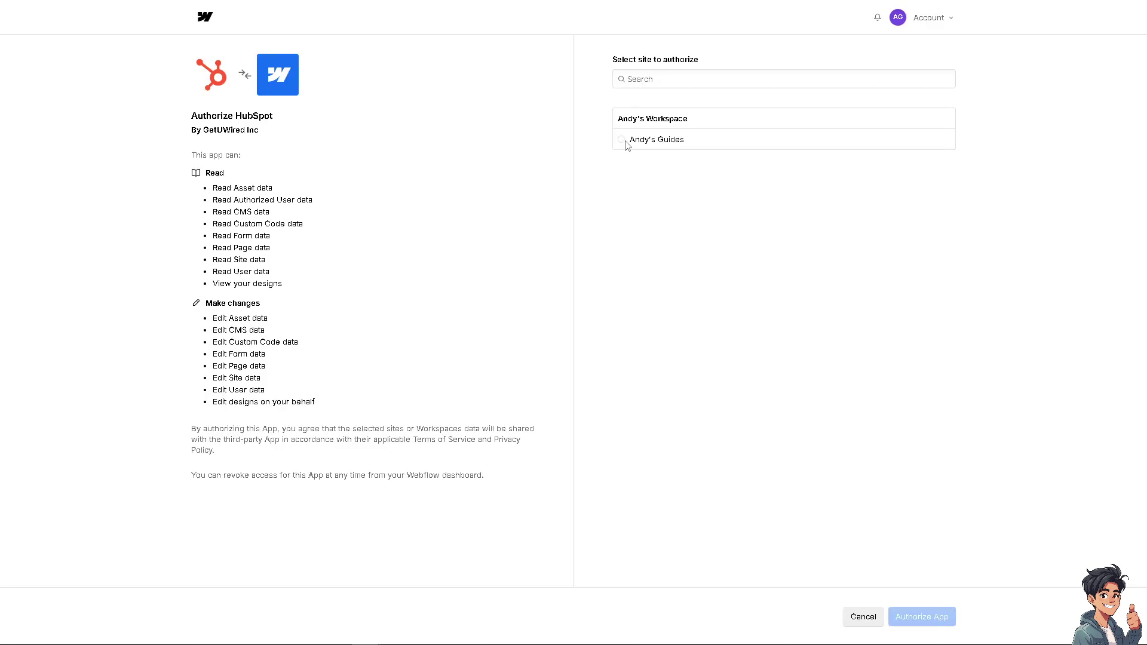
left_click(673, 142)
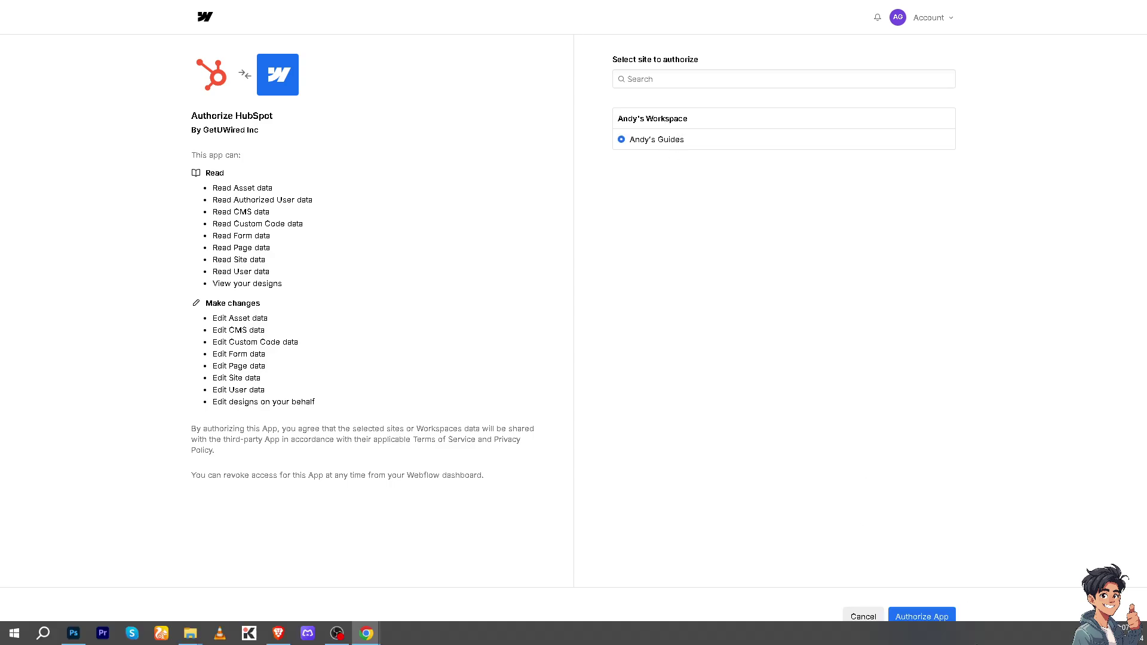
left_click(935, 613)
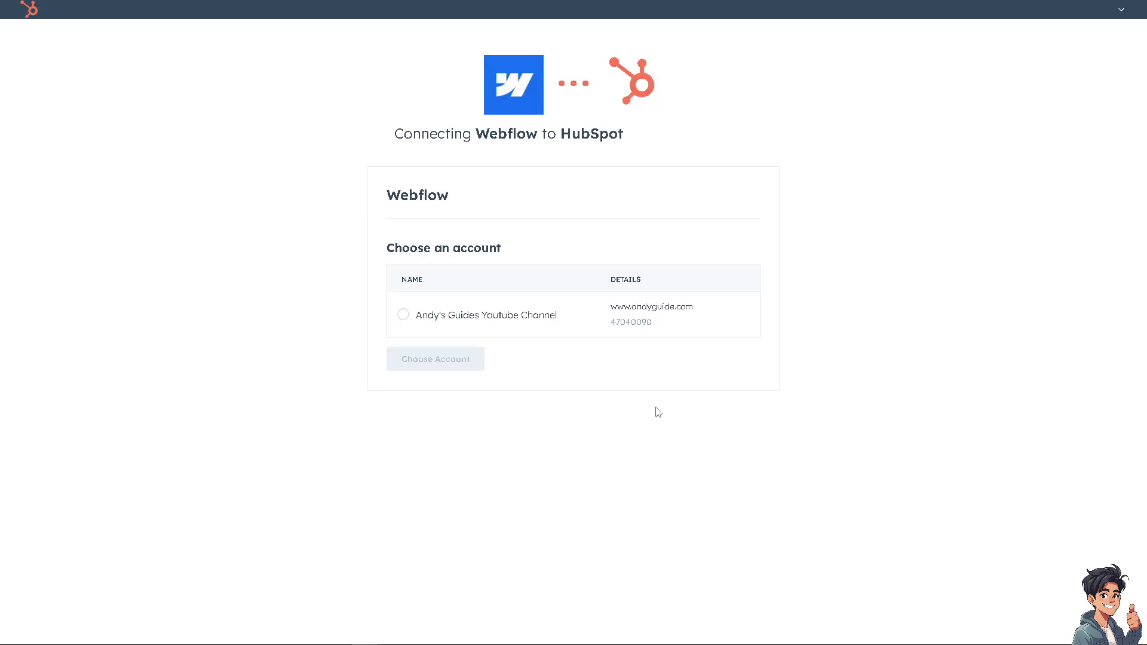
- Select the HubSpot account, accept the terms and privacy policy, and connect the Webflow app
left_click(404, 316)
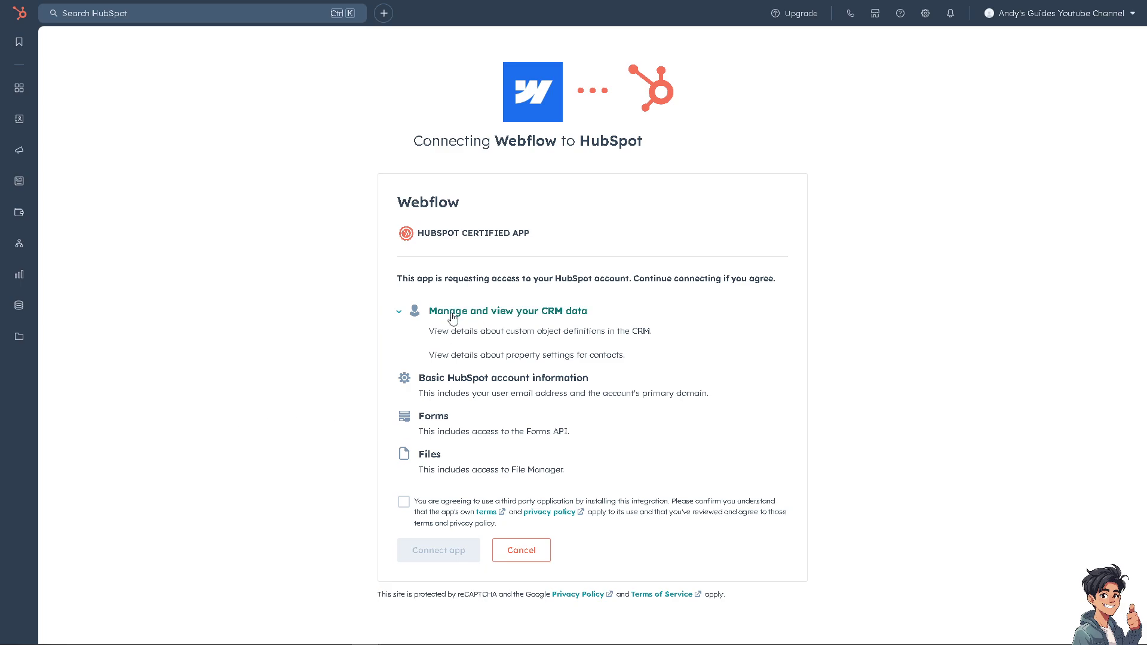
left_click(404, 503)
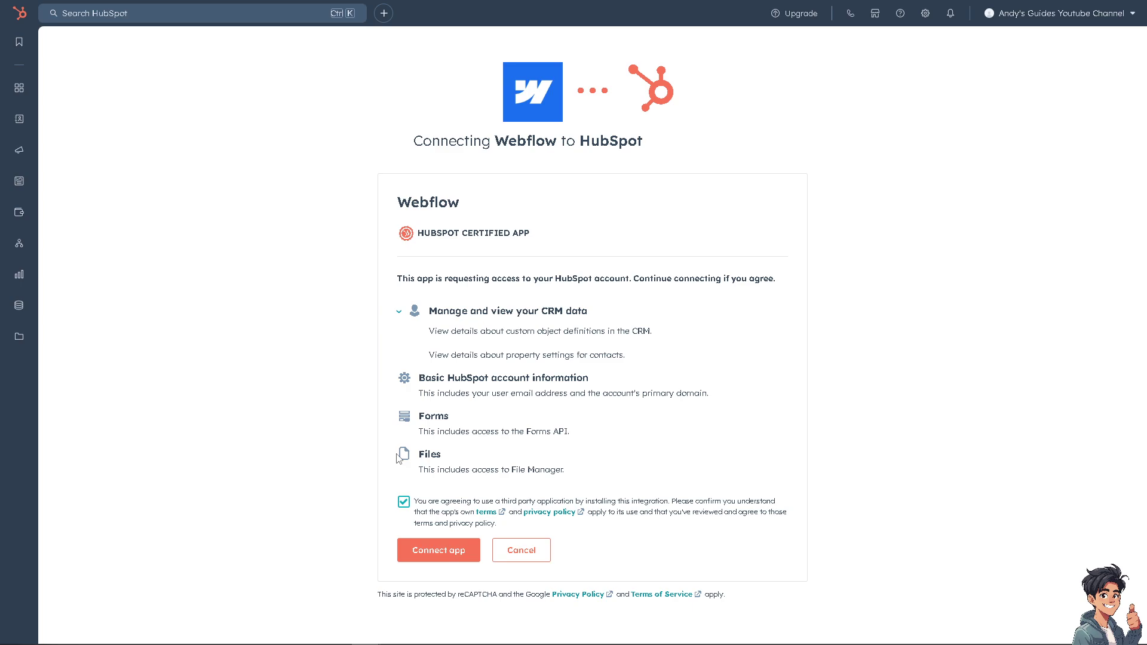
left_click(423, 556)
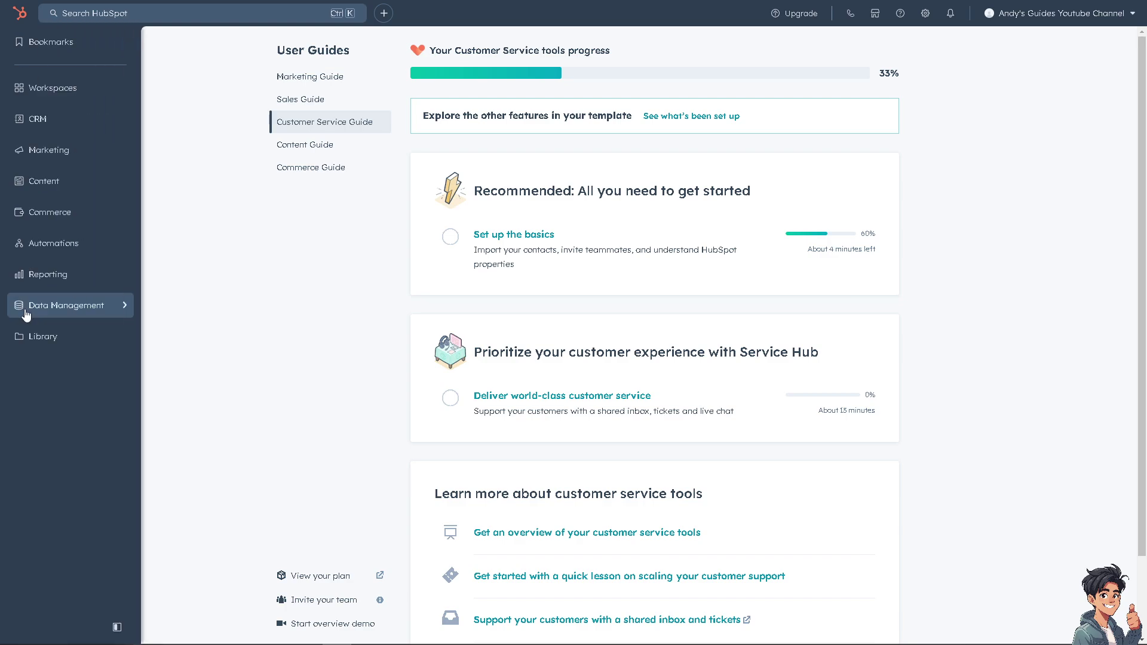
mouse_move(18, 243)
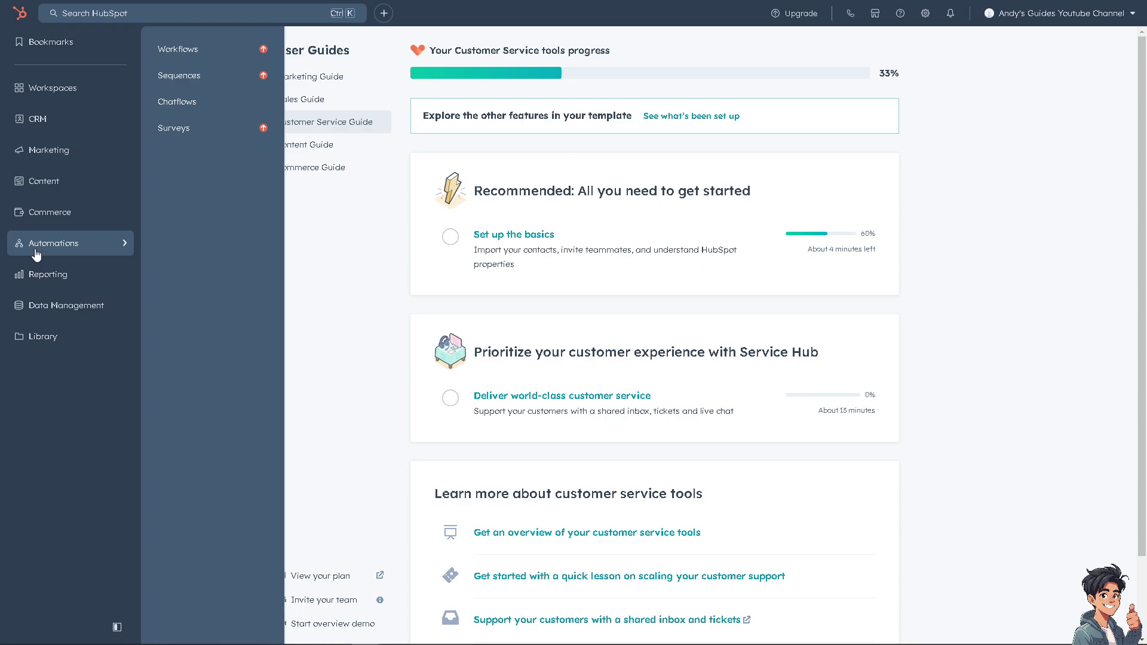
- Open Automations > Workflows, reaching the Marketing Hub Professional upgrade page
left_click(199, 51)
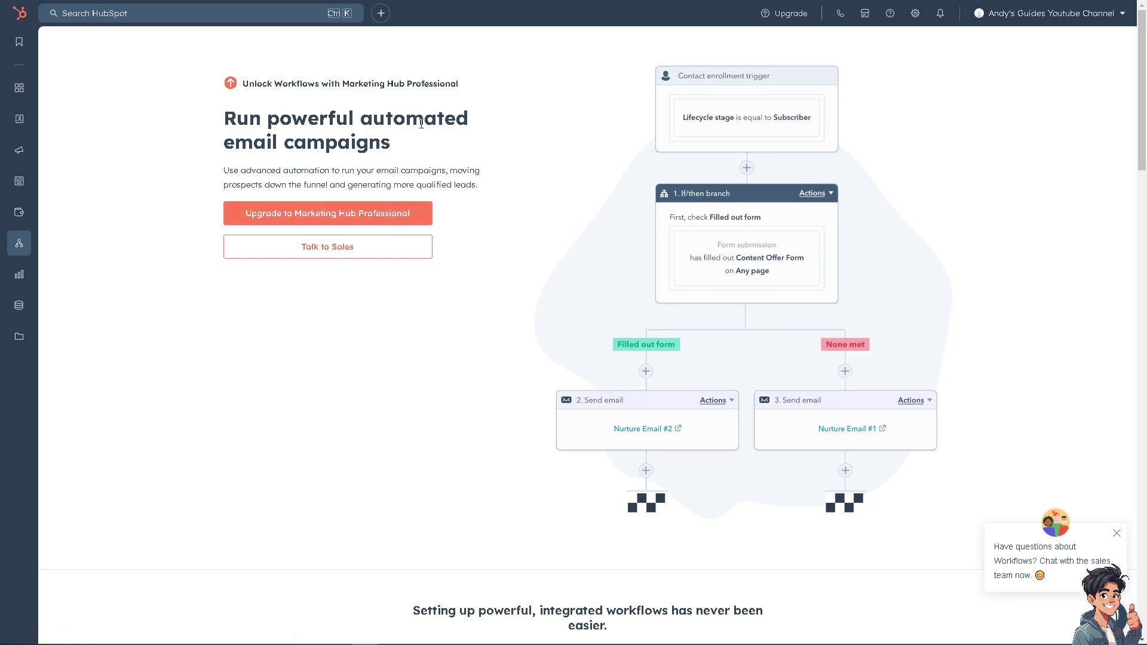
scroll(741, 353, "down", 2)
scroll(628, 358, "down", 1)
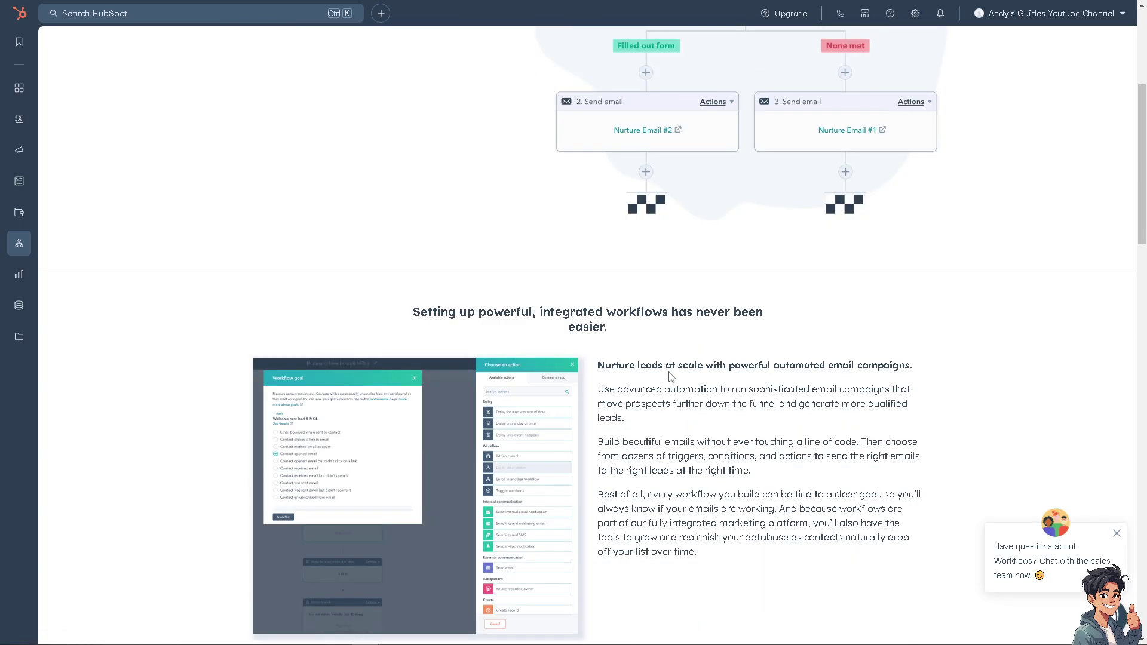
scroll(669, 378, "down", 2)
scroll(669, 372, "down", 2)
scroll(672, 341, "down", 3)
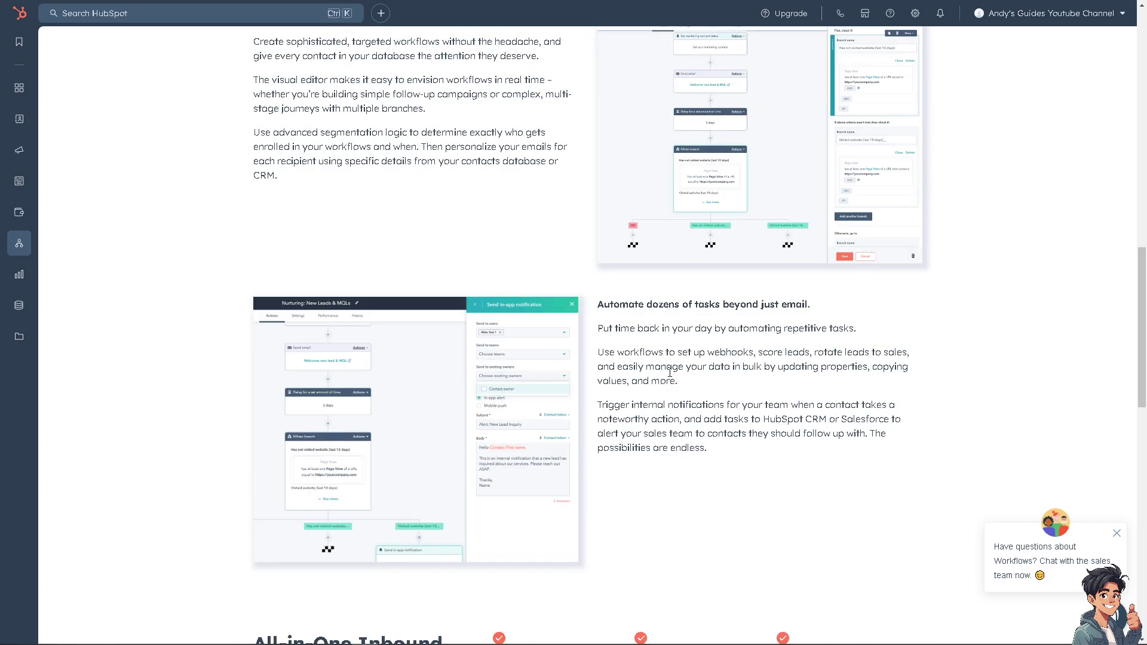
scroll(677, 305, "up", 2)
scroll(681, 274, "up", 1)
scroll(681, 275, "up", 3)
scroll(682, 274, "up", 4)
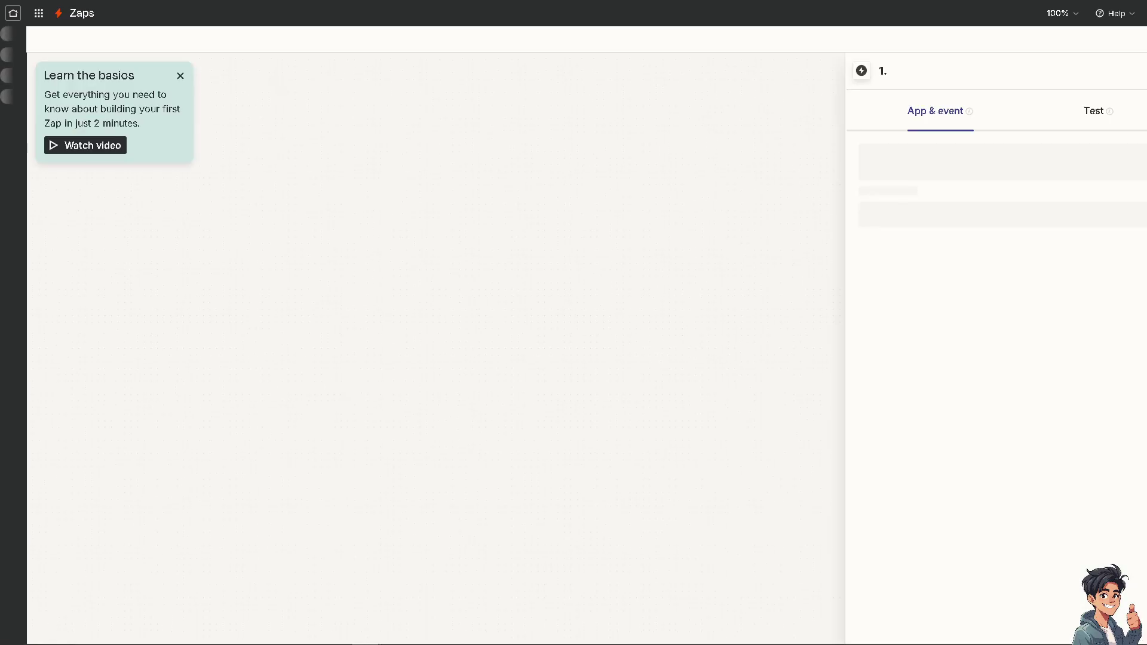
- Rename the untitled Zap from its title menu
left_click(597, 16)
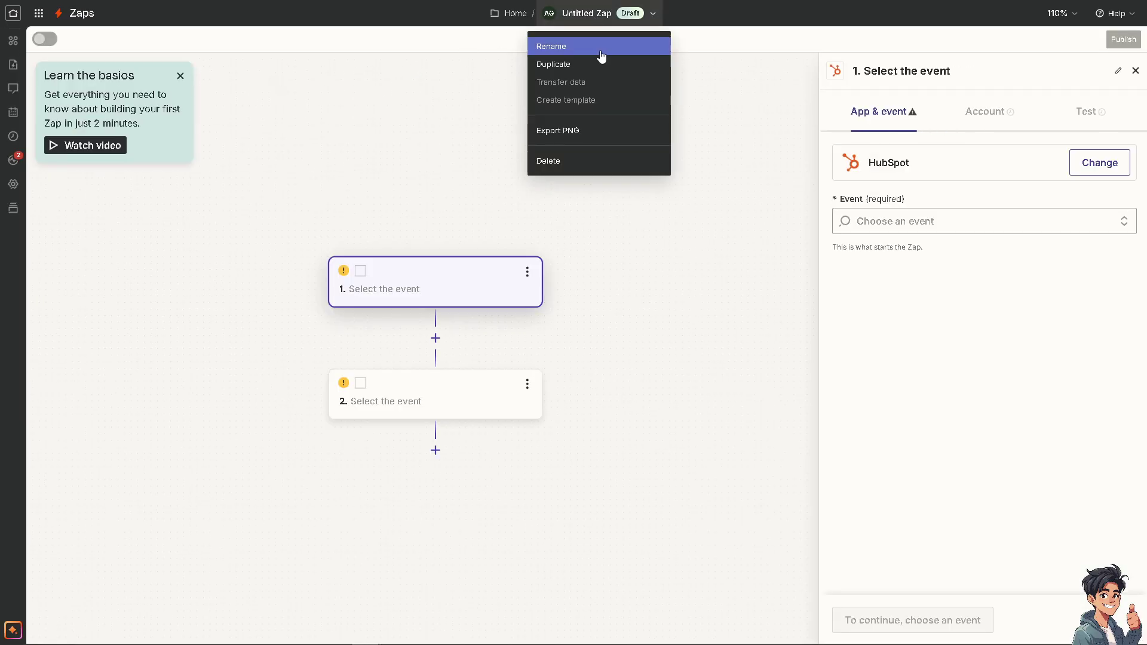
left_click(584, 49)
type("How to integrate Webflow forms with Hubspot")
key("Return")
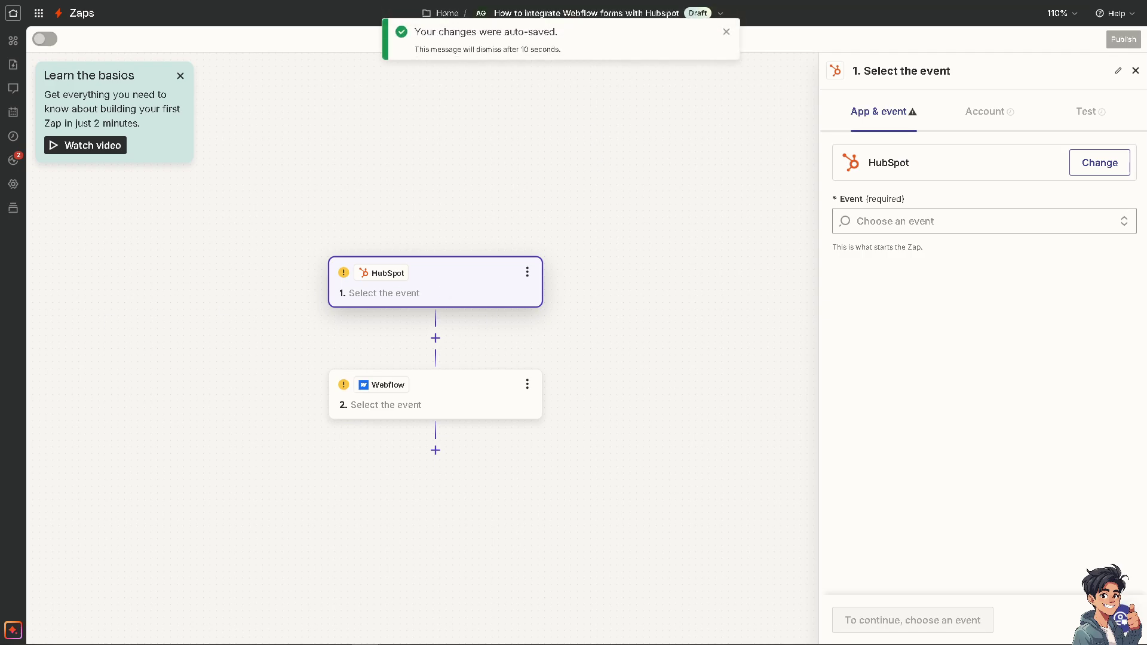
- Set HubSpot trigger 'Company Recently Created or Updated' and Webflow action 'Create Live Item'
left_click(1057, 223)
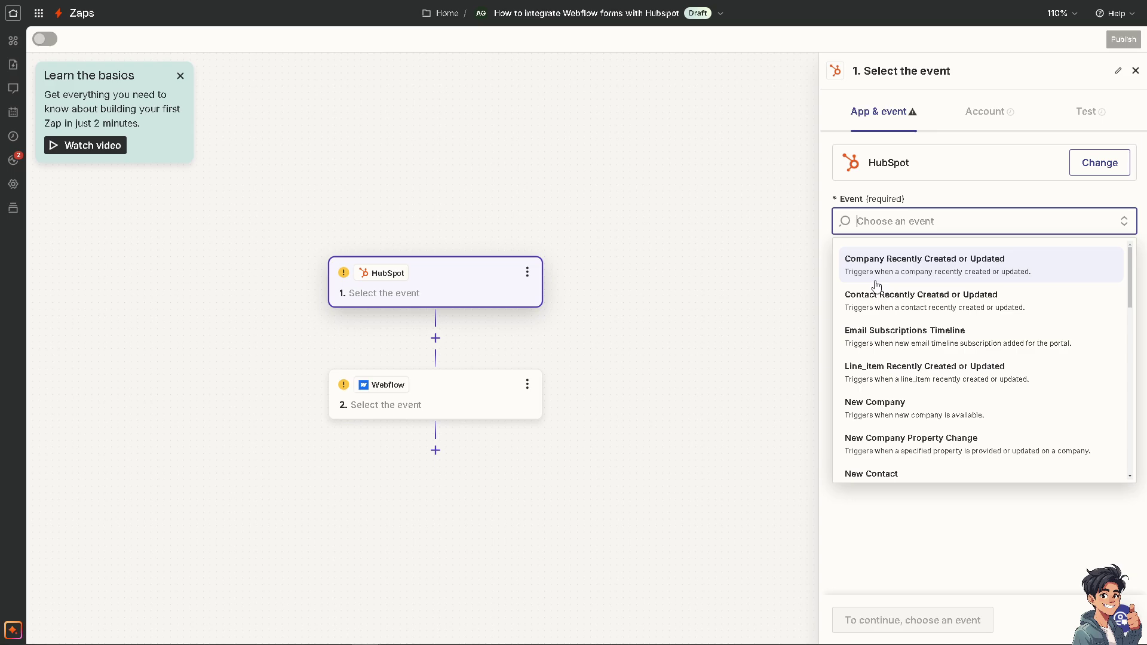
left_click(889, 277)
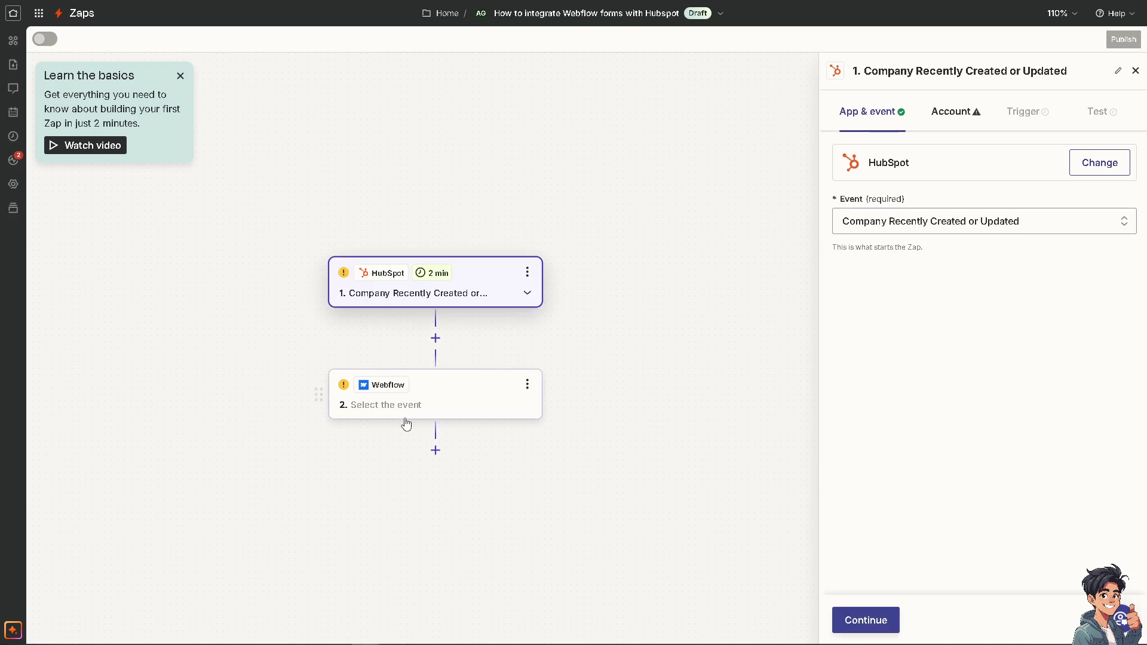
left_click(465, 397)
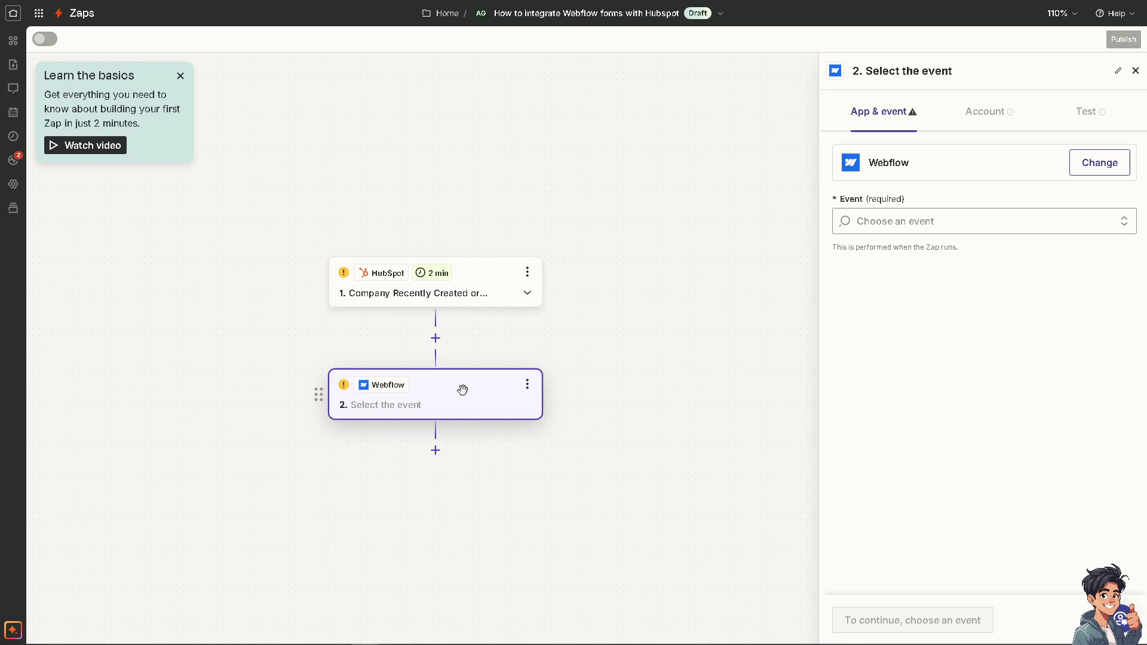
left_click(953, 224)
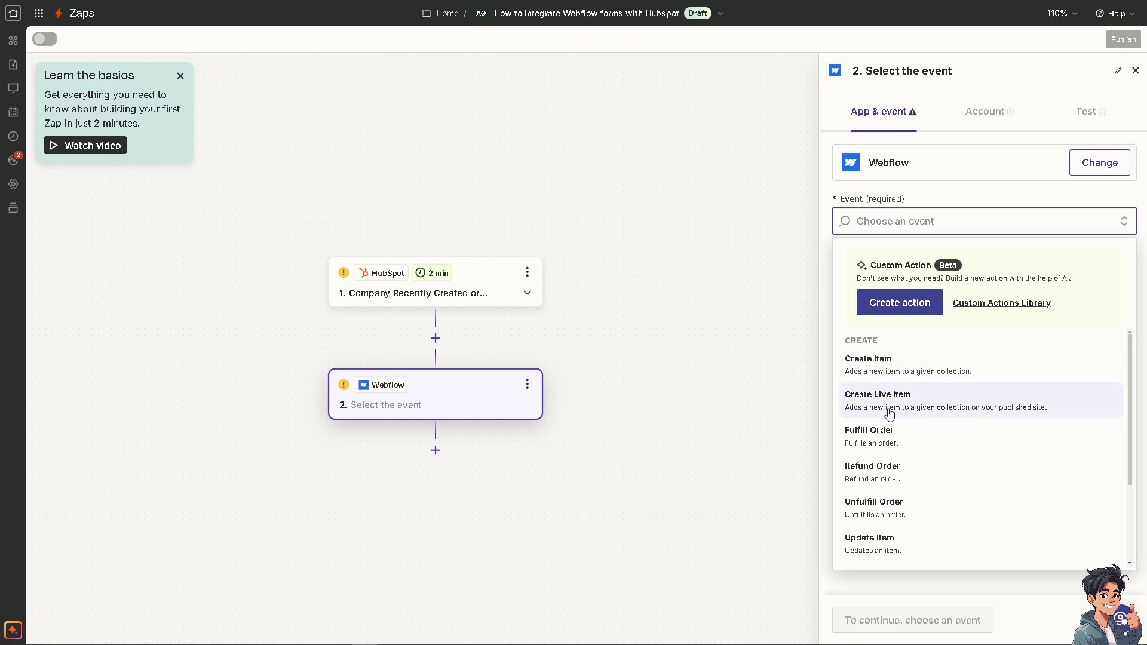
left_click(932, 415)
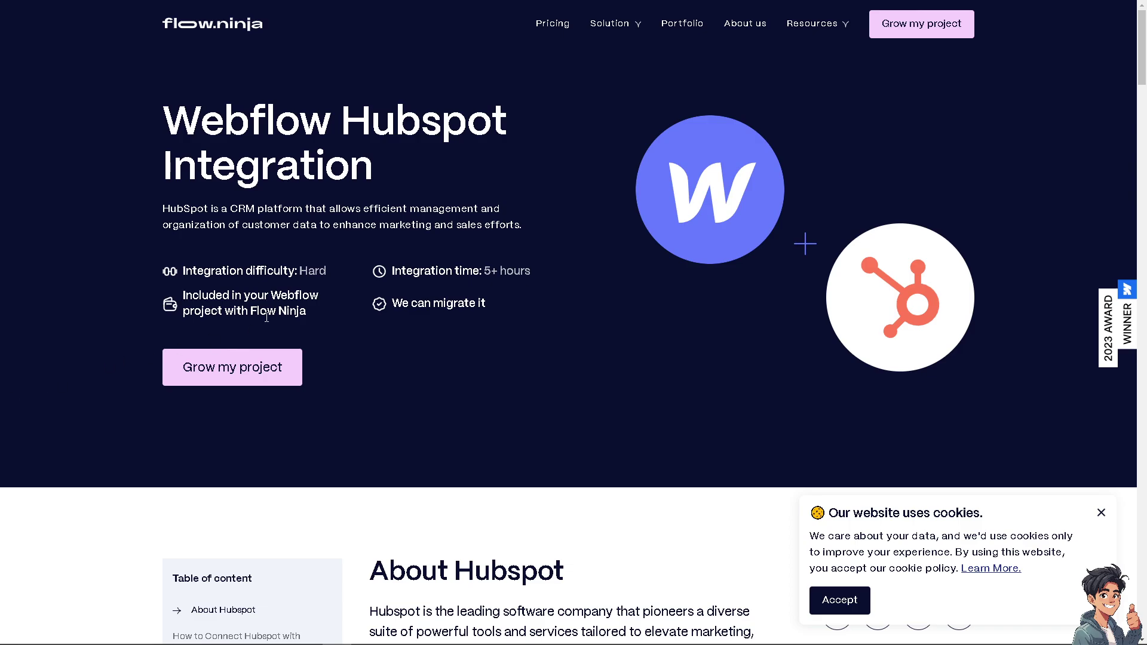
scroll(547, 191, "down", 2)
scroll(530, 202, "down", 2)
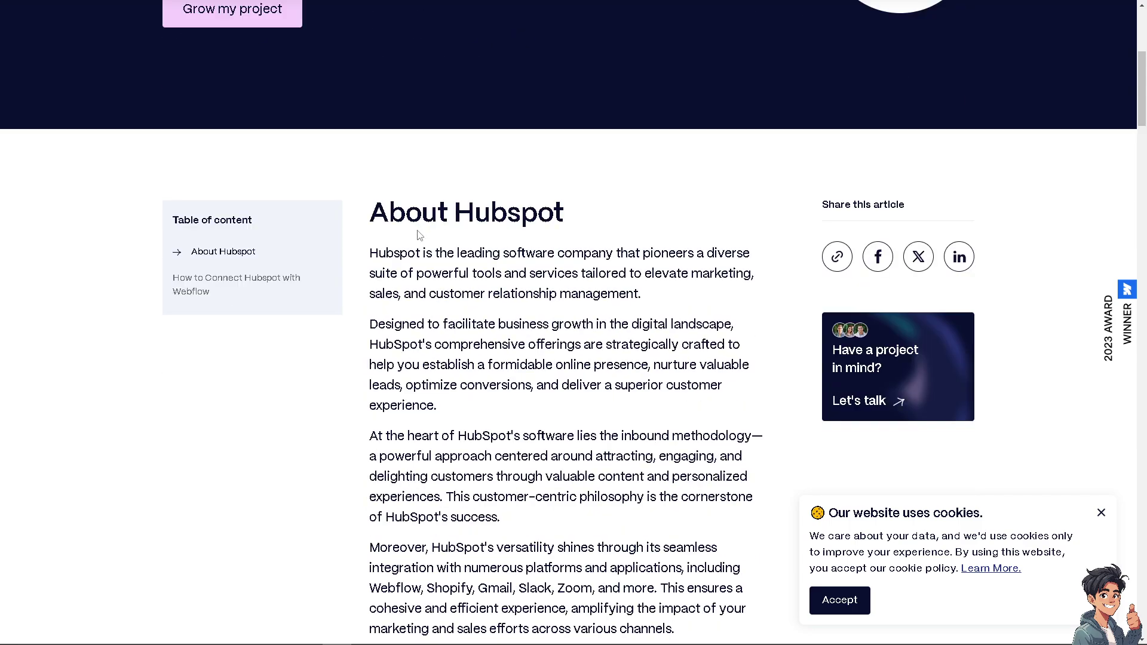
scroll(419, 236, "down", 1)
scroll(418, 236, "down", 2)
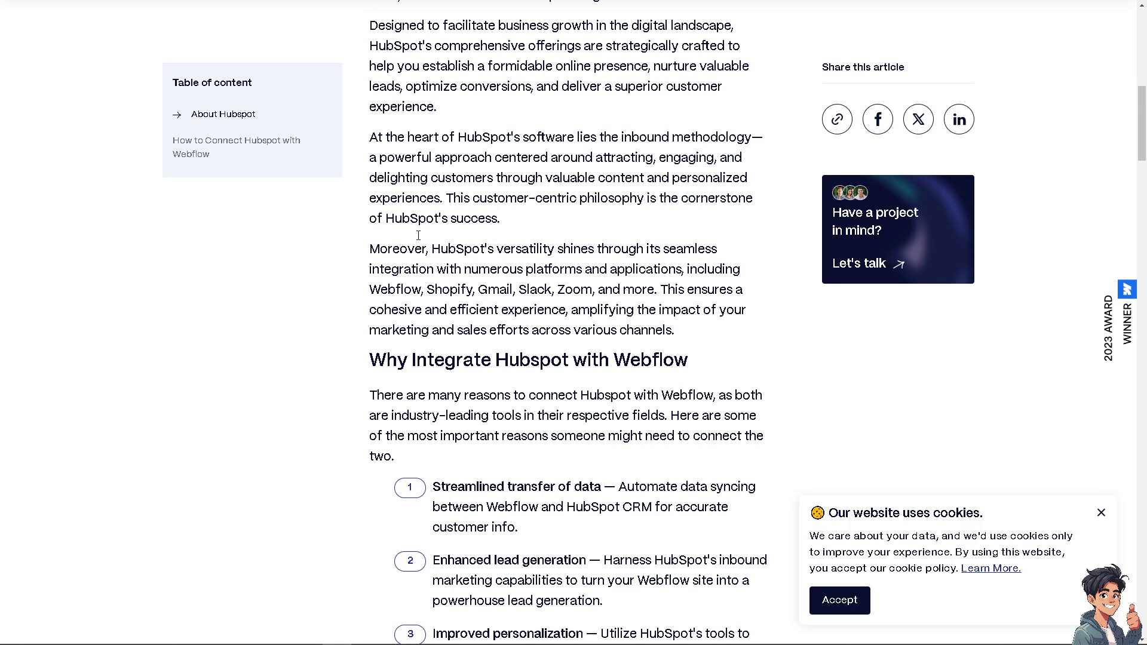
scroll(419, 236, "down", 2)
scroll(418, 236, "down", 2)
scroll(418, 235, "down", 2)
scroll(418, 236, "down", 2)
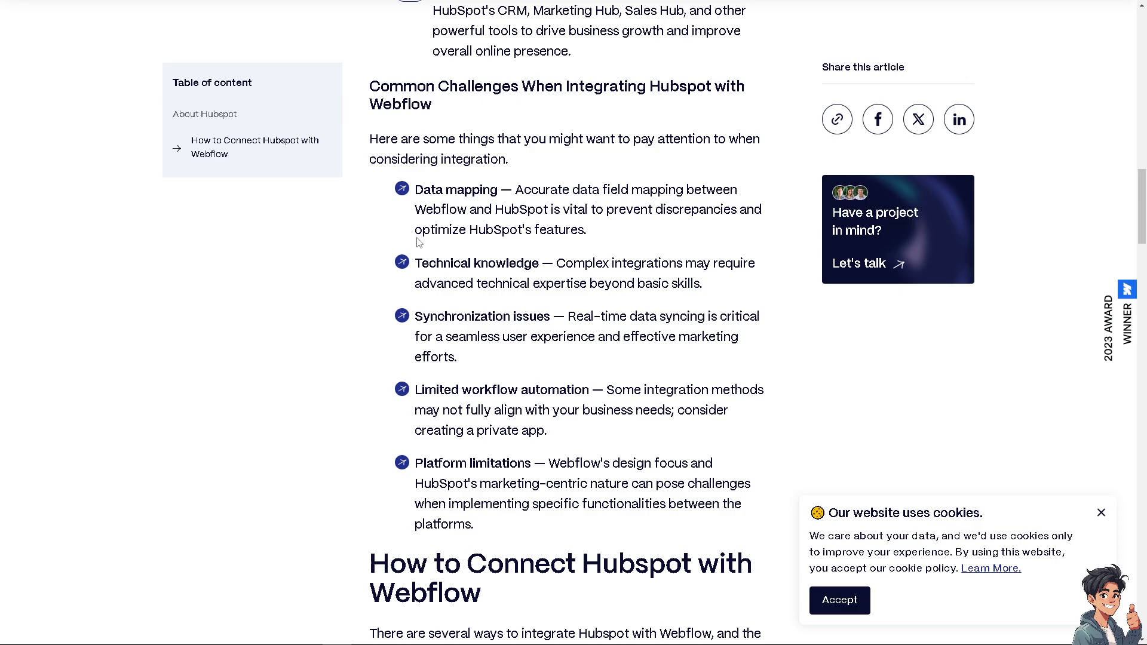
scroll(419, 236, "down", 3)
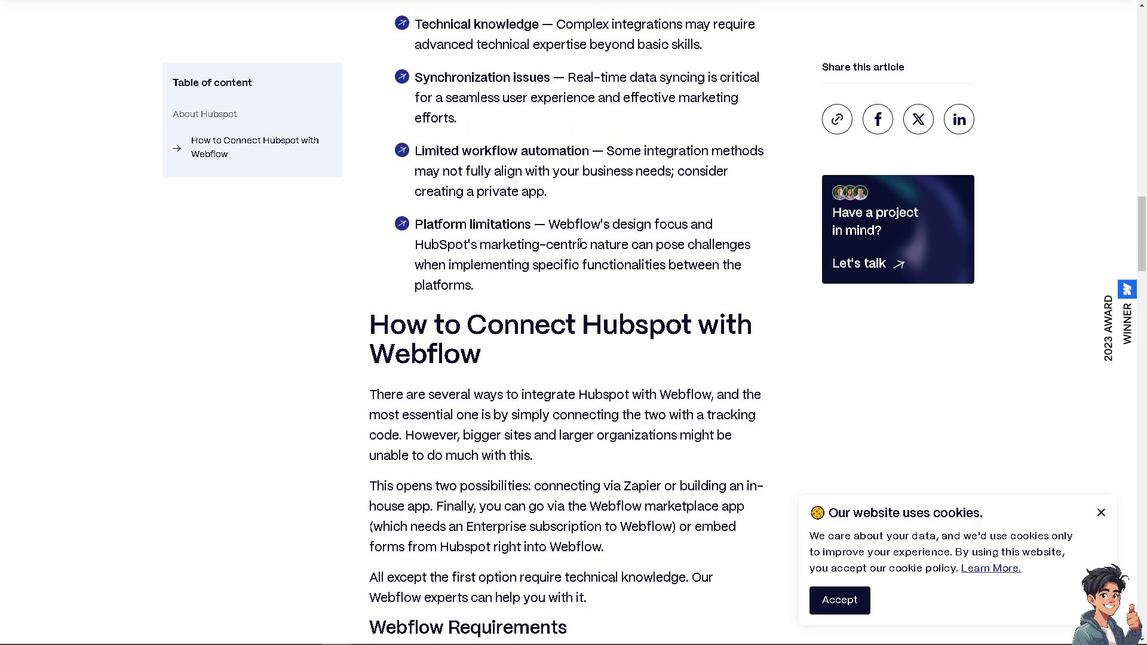
- Accept Flow Ninja's cookie notice while reading the HubSpot–Webflow article
left_click(833, 600)
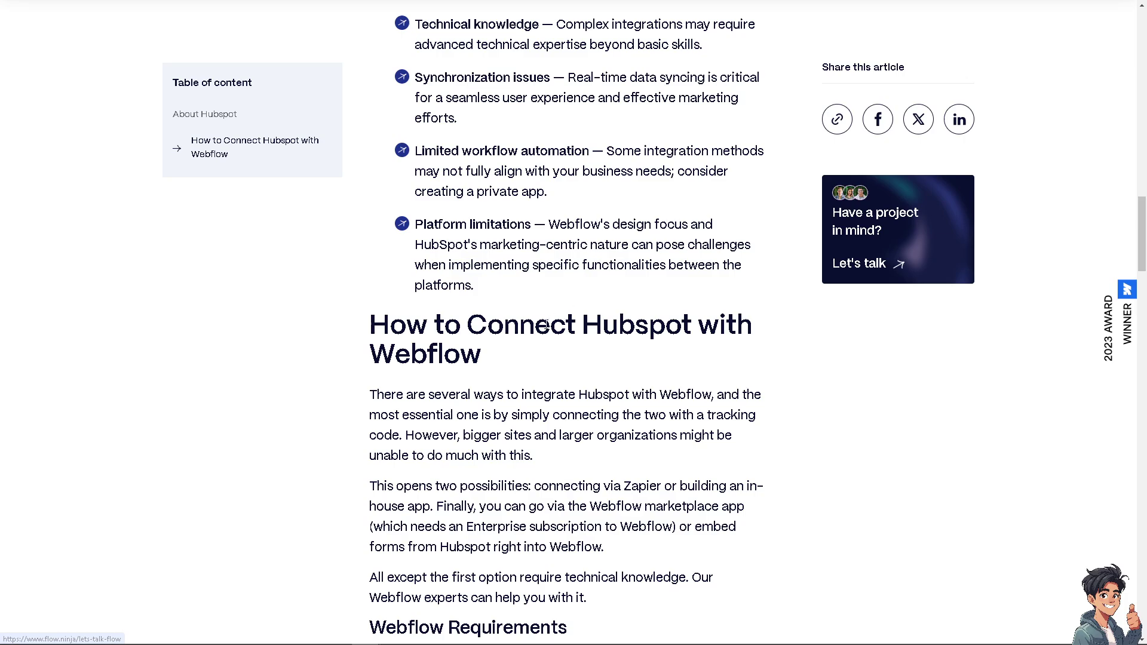
scroll(540, 331, "down", 2)
scroll(539, 340, "down", 2)
scroll(540, 339, "down", 1)
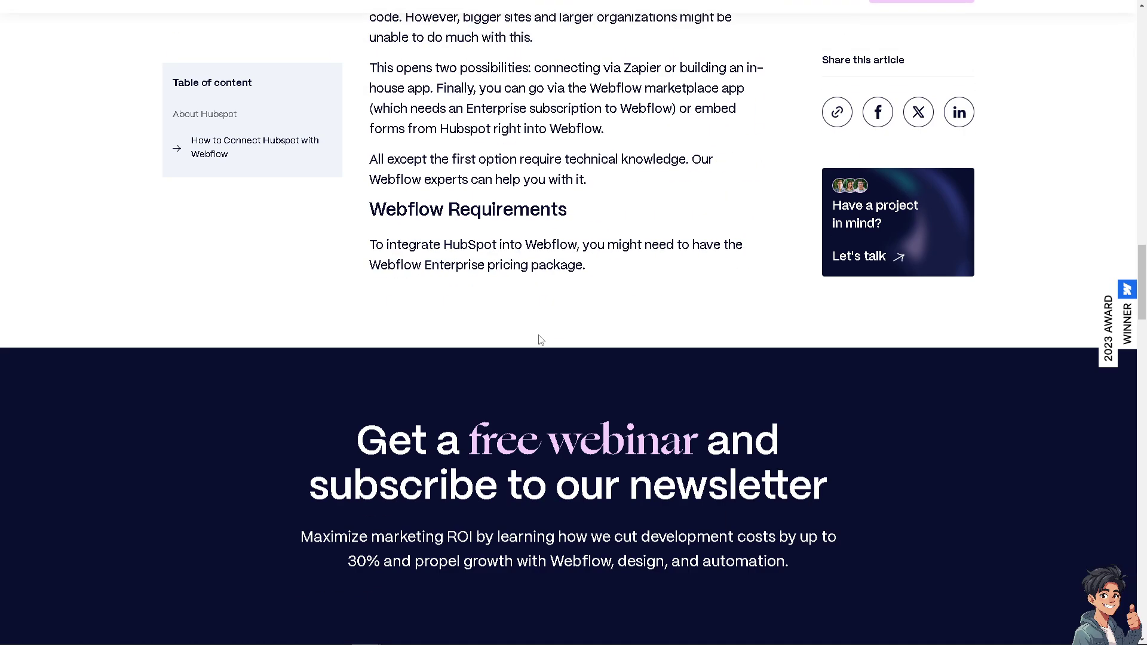
scroll(540, 340, "down", 1)
scroll(540, 340, "down", 1)
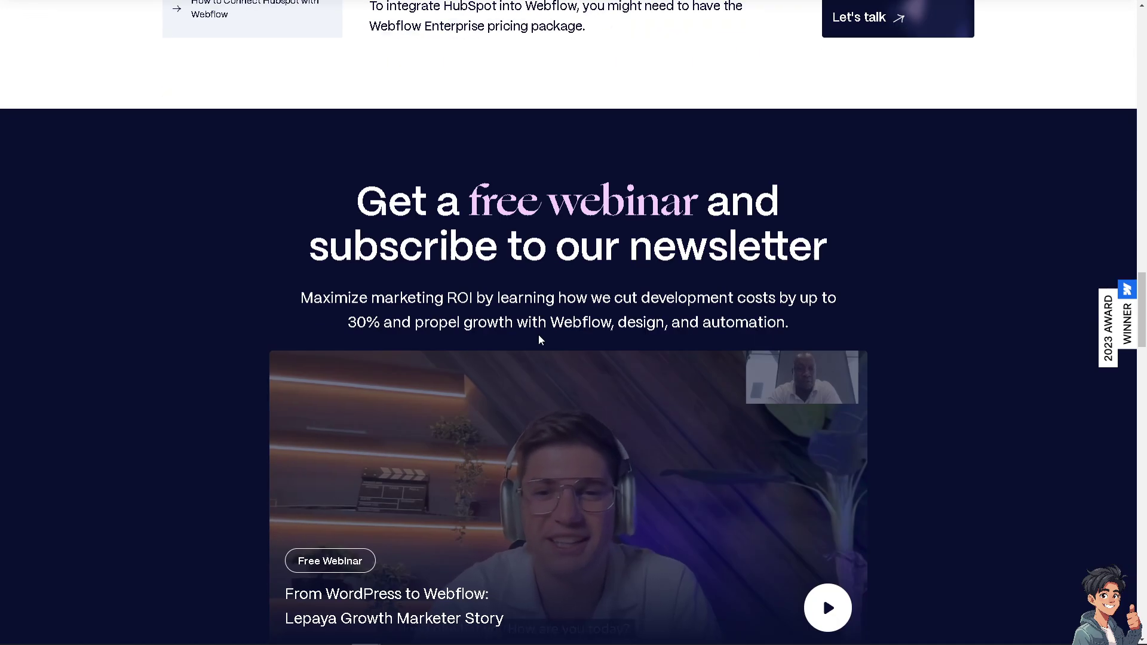
scroll(456, 321, "down", 2)
scroll(456, 322, "down", 4)
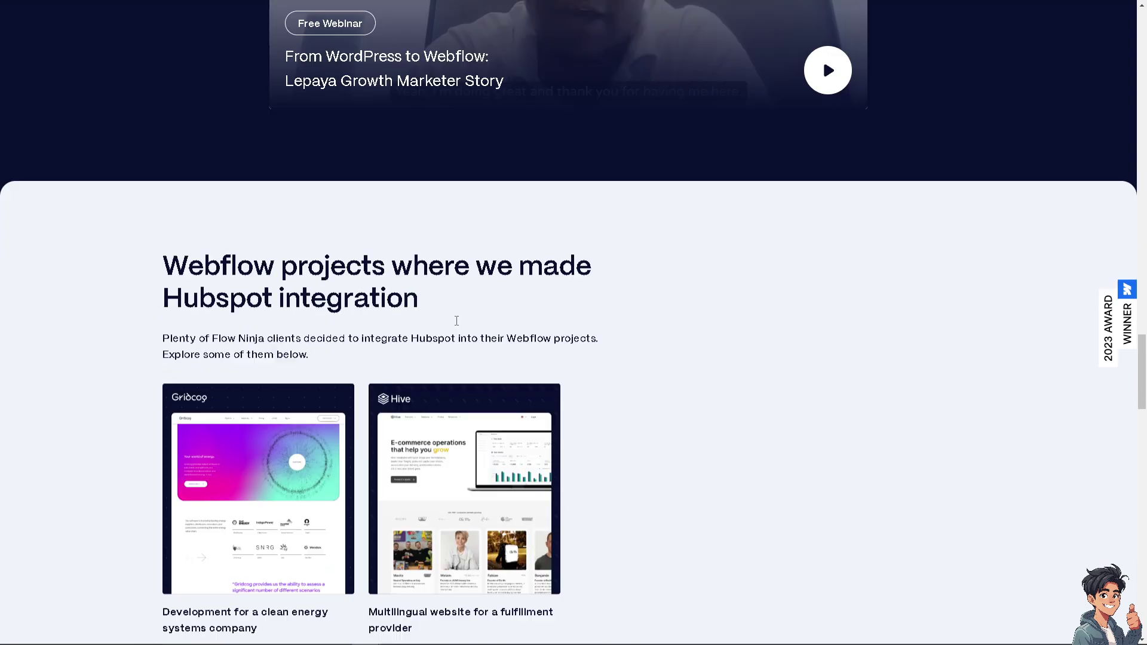
scroll(457, 322, "down", 2)
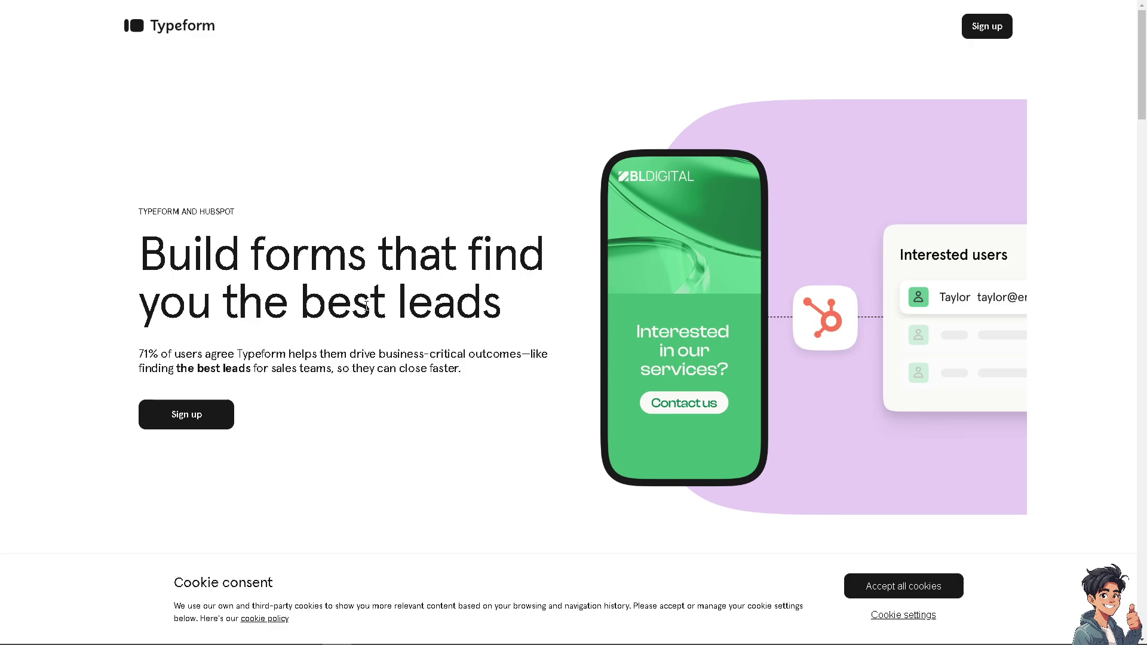
scroll(368, 305, "down", 3)
scroll(367, 311, "down", 1)
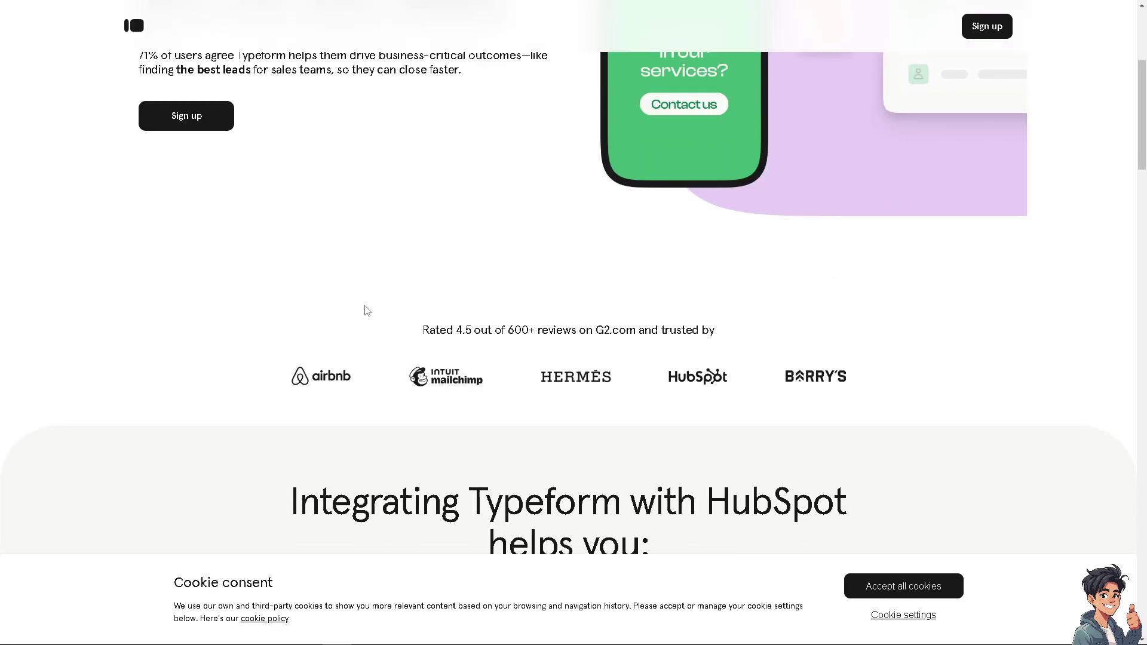
scroll(367, 311, "down", 2)
scroll(366, 311, "down", 2)
scroll(366, 311, "down", 2)
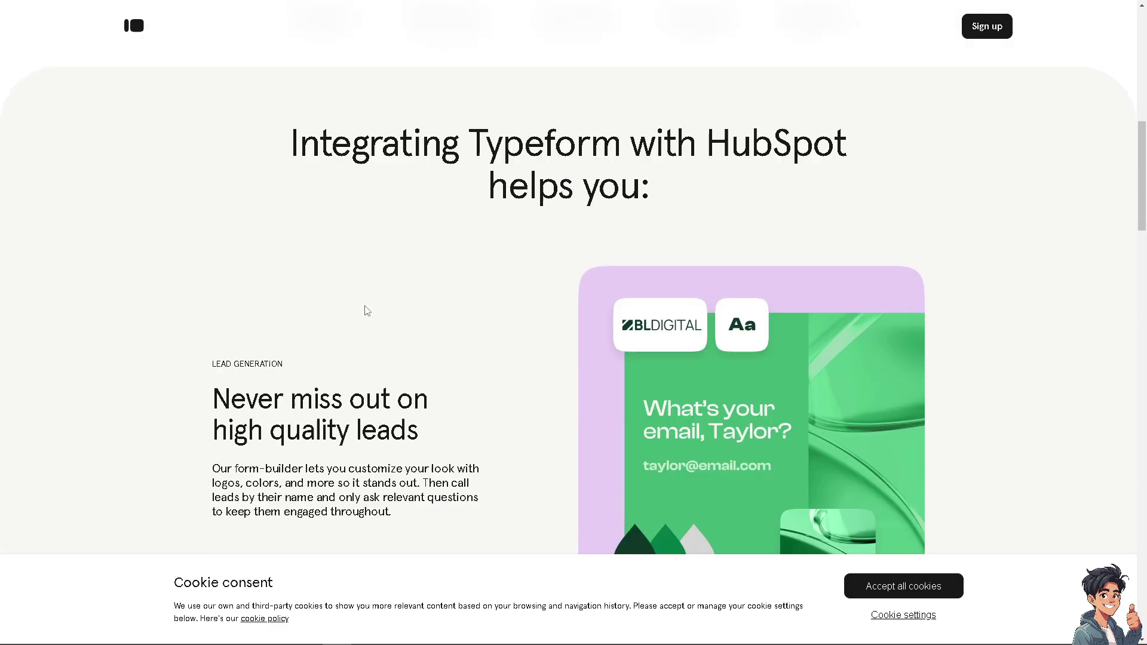
scroll(366, 312, "down", 2)
scroll(365, 311, "down", 1)
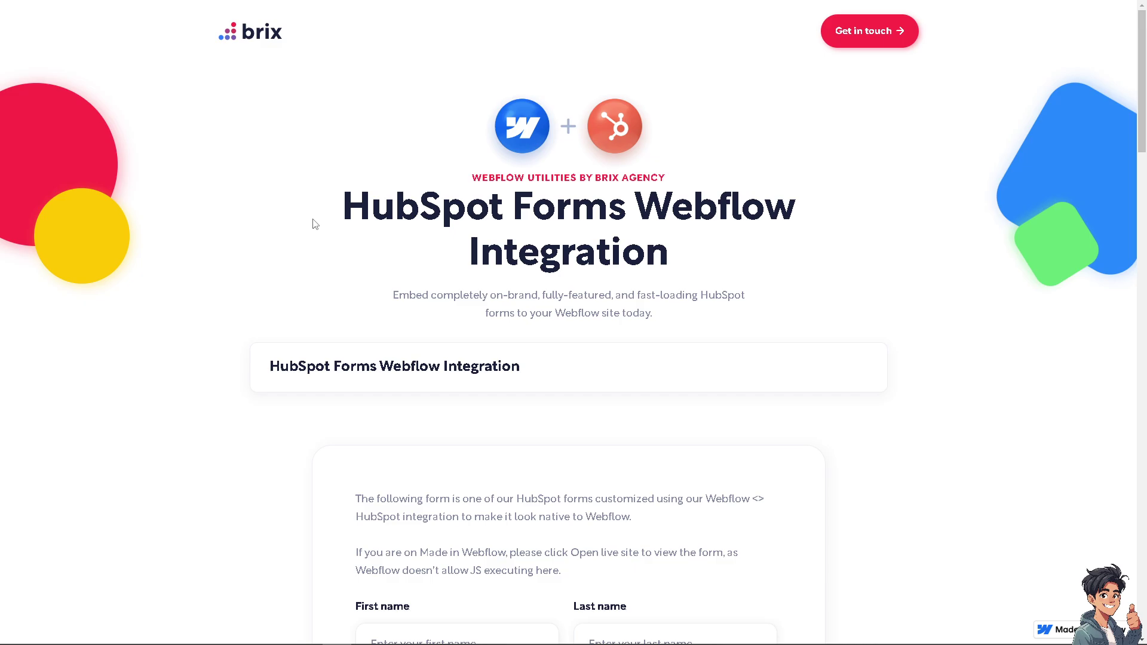
scroll(427, 239, "down", 2)
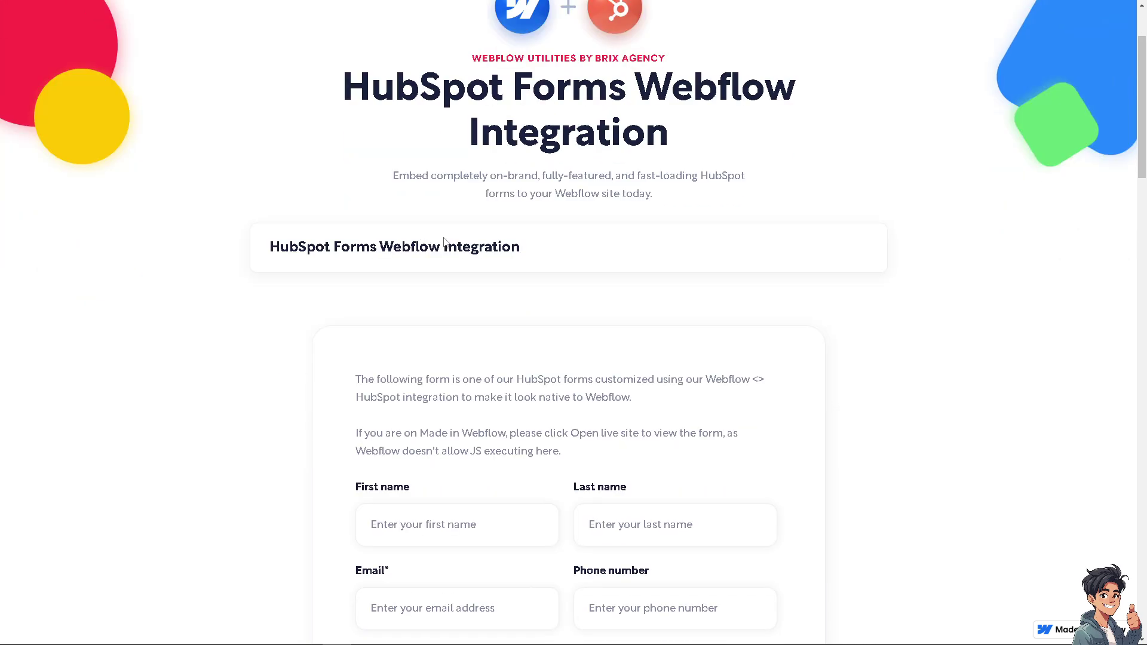
scroll(448, 292, "down", 2)
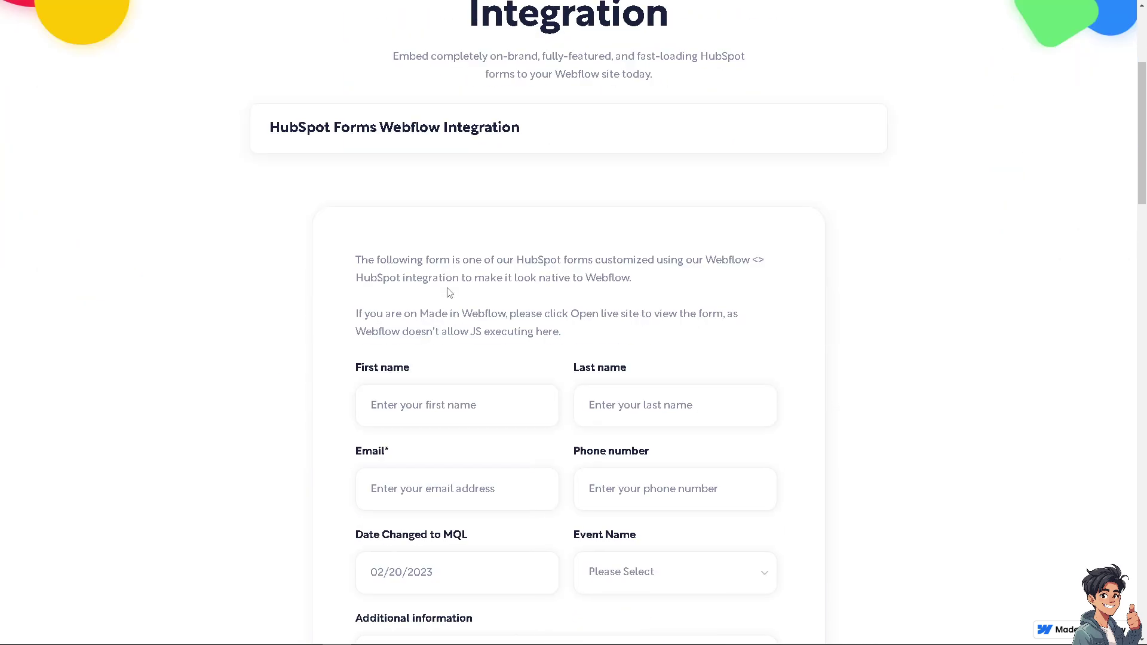
scroll(448, 292, "down", 3)
scroll(128, 337, "down", 2)
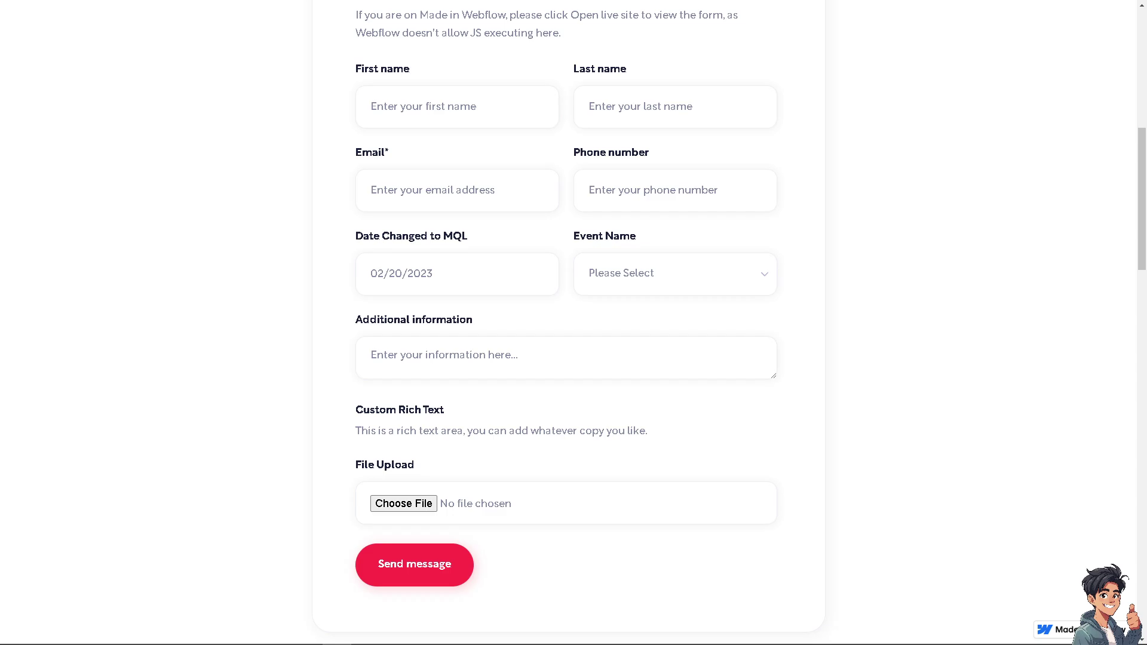
scroll(576, 354, "up", 4)
scroll(565, 359, "down", 4)
scroll(538, 395, "down", 4)
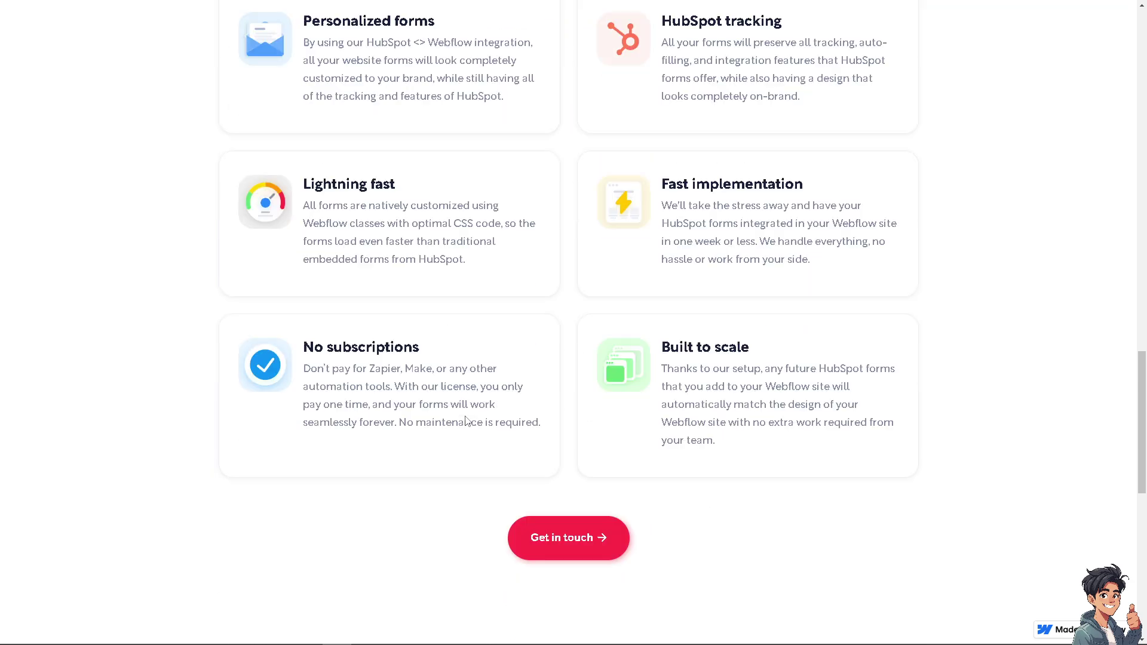
scroll(465, 421, "down", 3)
scroll(466, 422, "down", 1)
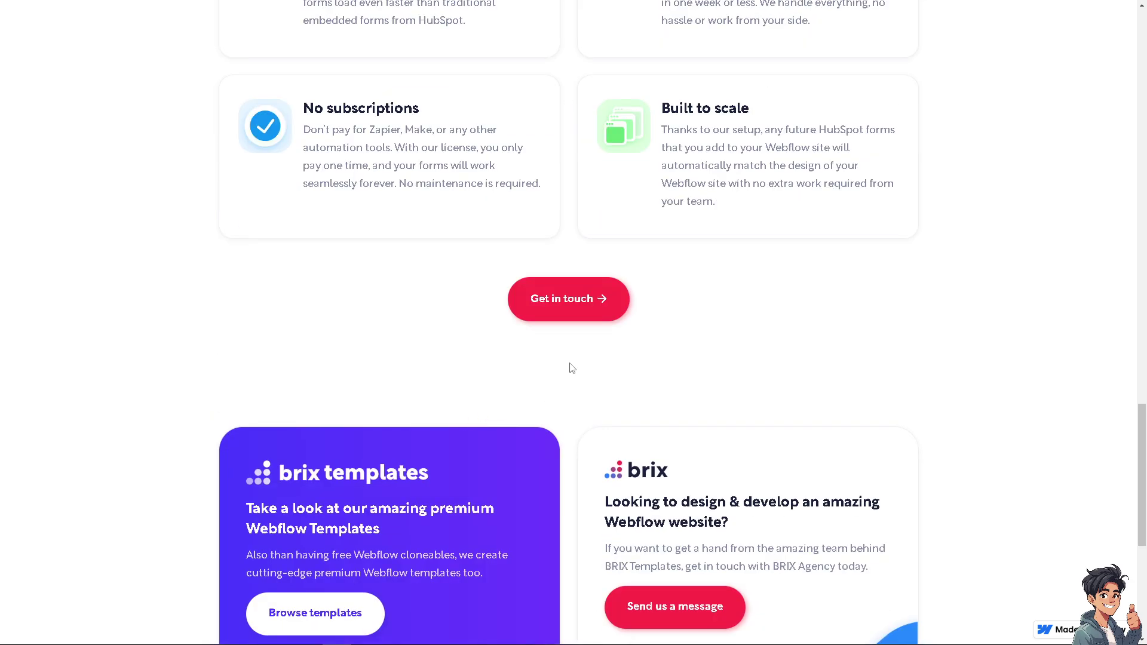
scroll(568, 363, "down", 2)
scroll(385, 369, "down", 1)
scroll(385, 370, "down", 2)
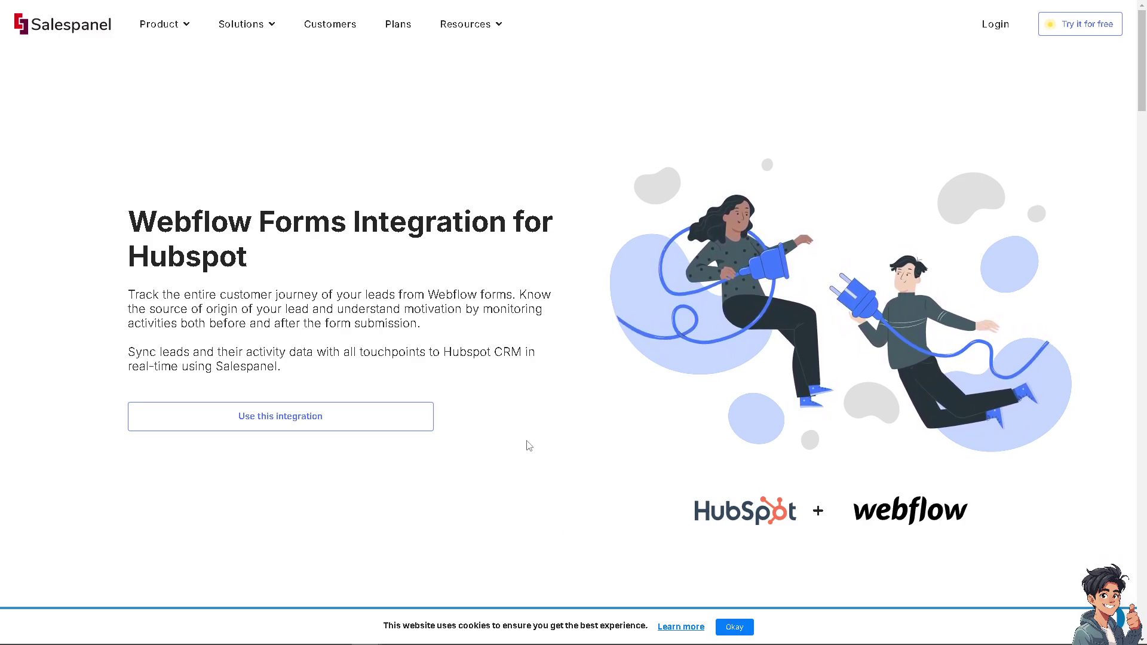
- Reveal the email sign-up for Salespanel's Webflow Forms Integration for HubSpot
left_click(291, 418)
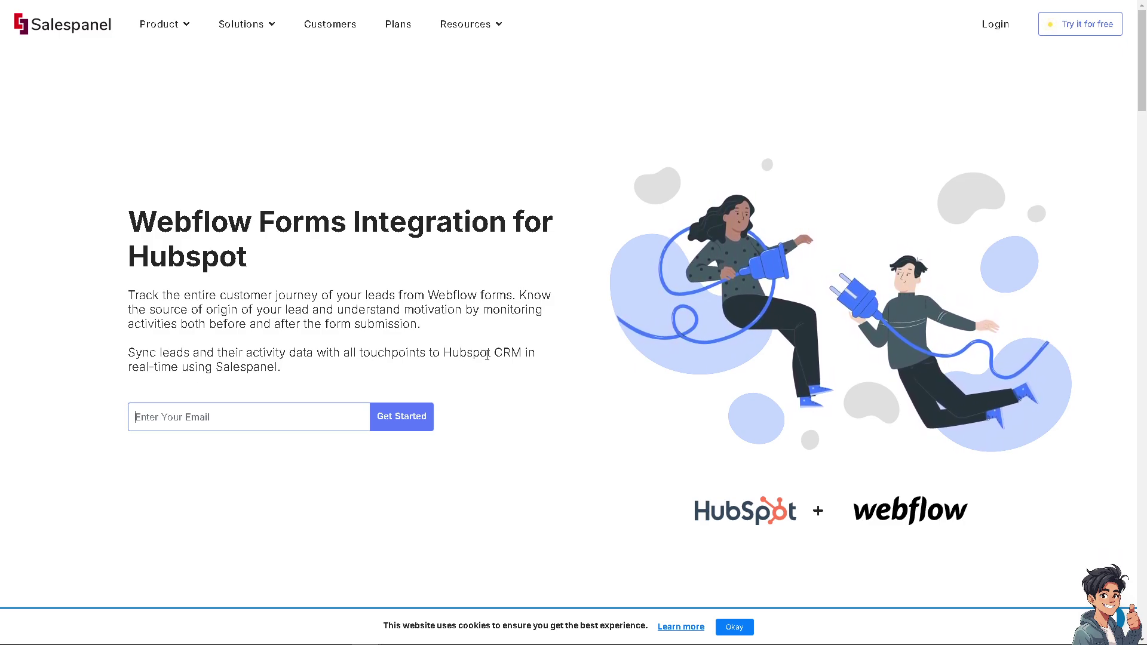
scroll(487, 355, "down", 5)
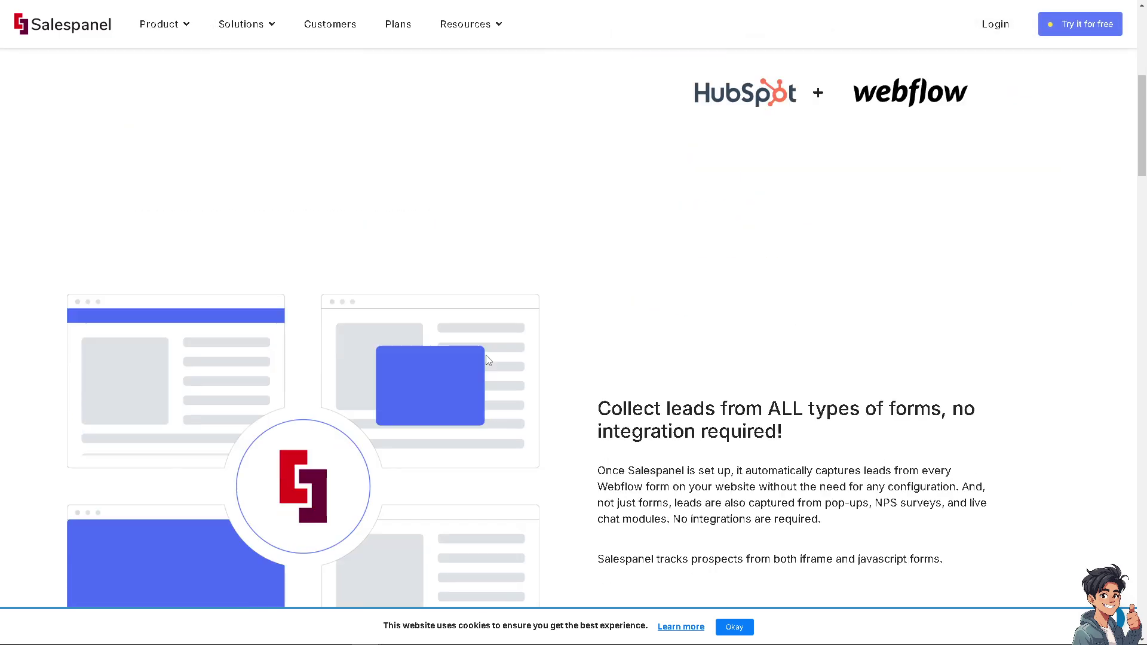
scroll(487, 359, "down", 2)
scroll(487, 359, "down", 4)
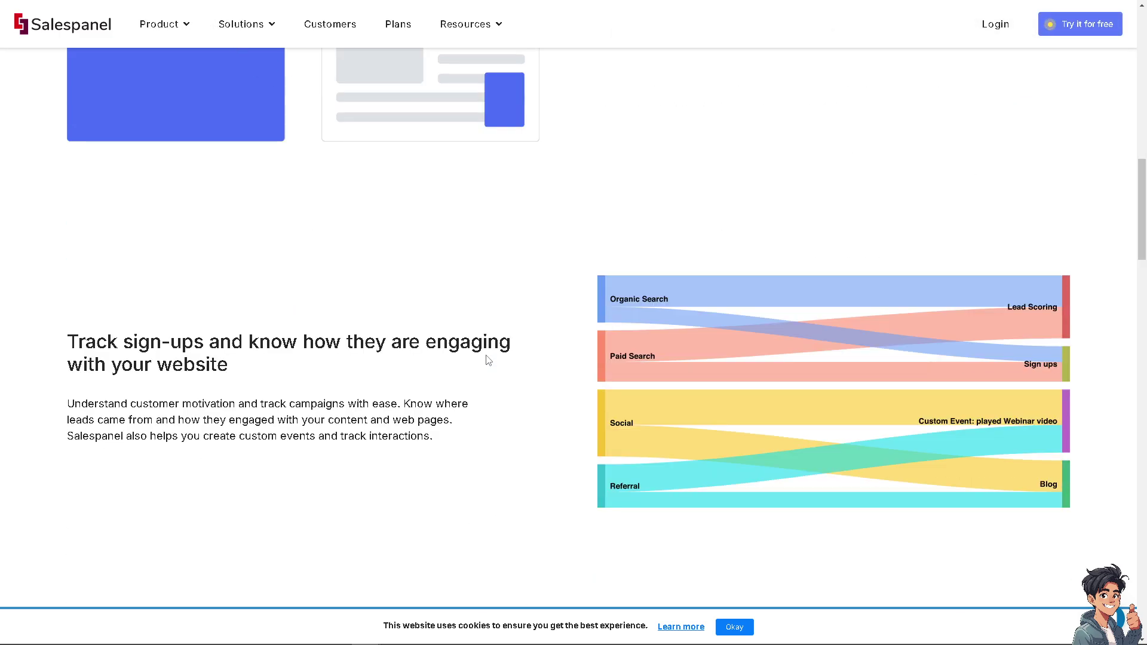
scroll(487, 359, "down", 2)
scroll(487, 359, "down", 2)
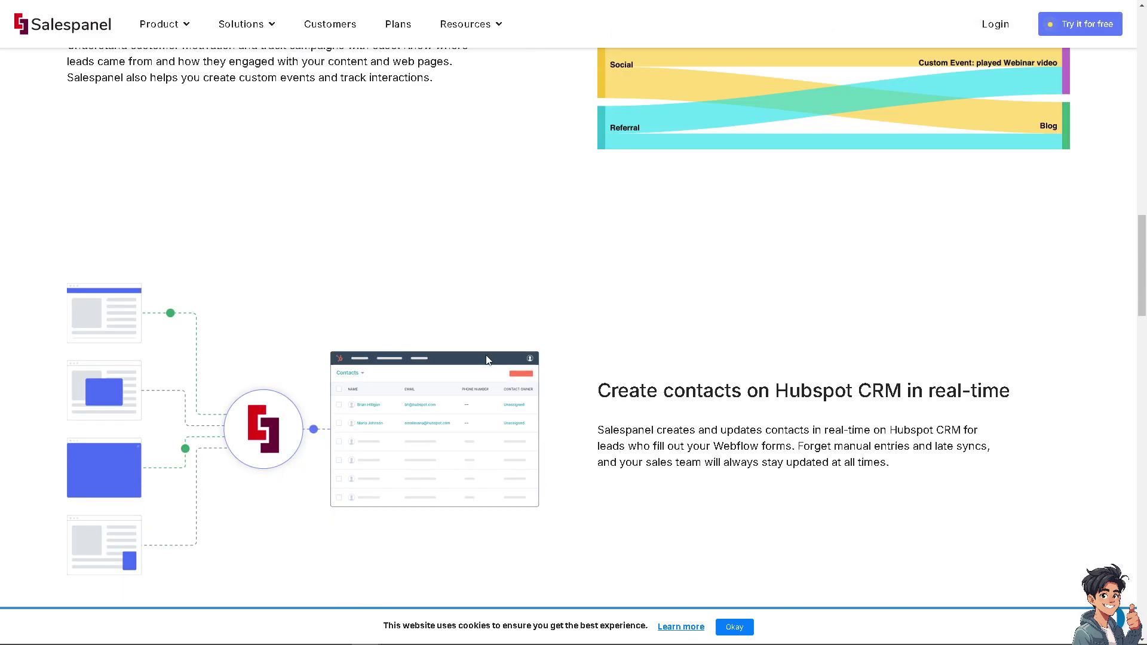
scroll(487, 360, "down", 2)
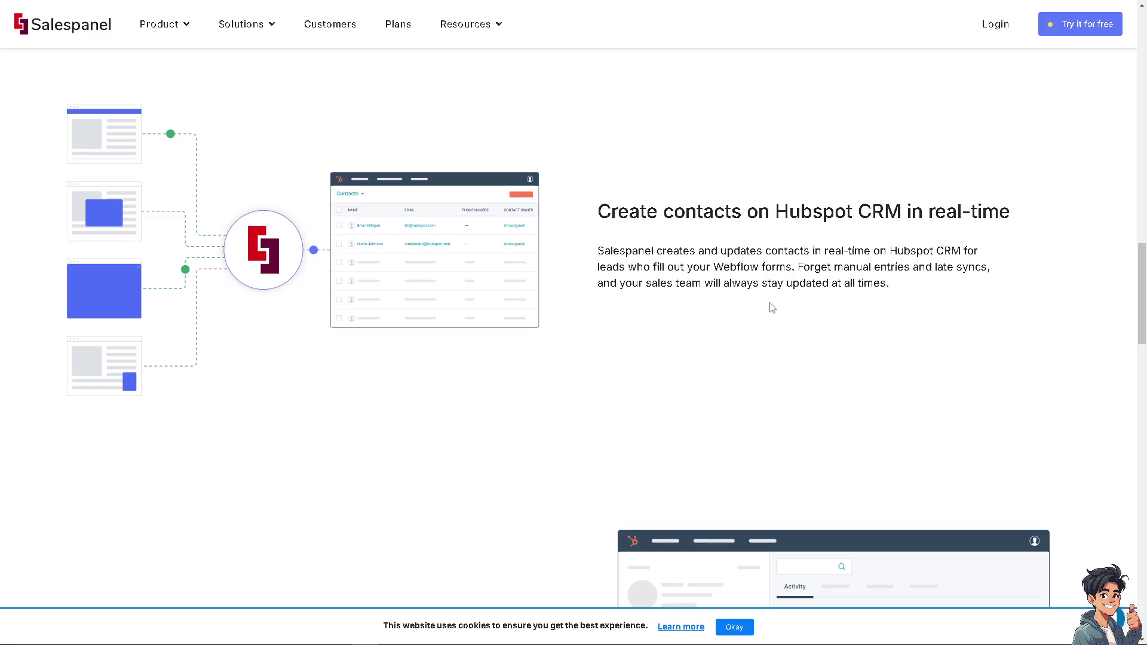
scroll(770, 308, "down", 3)
scroll(771, 308, "down", 3)
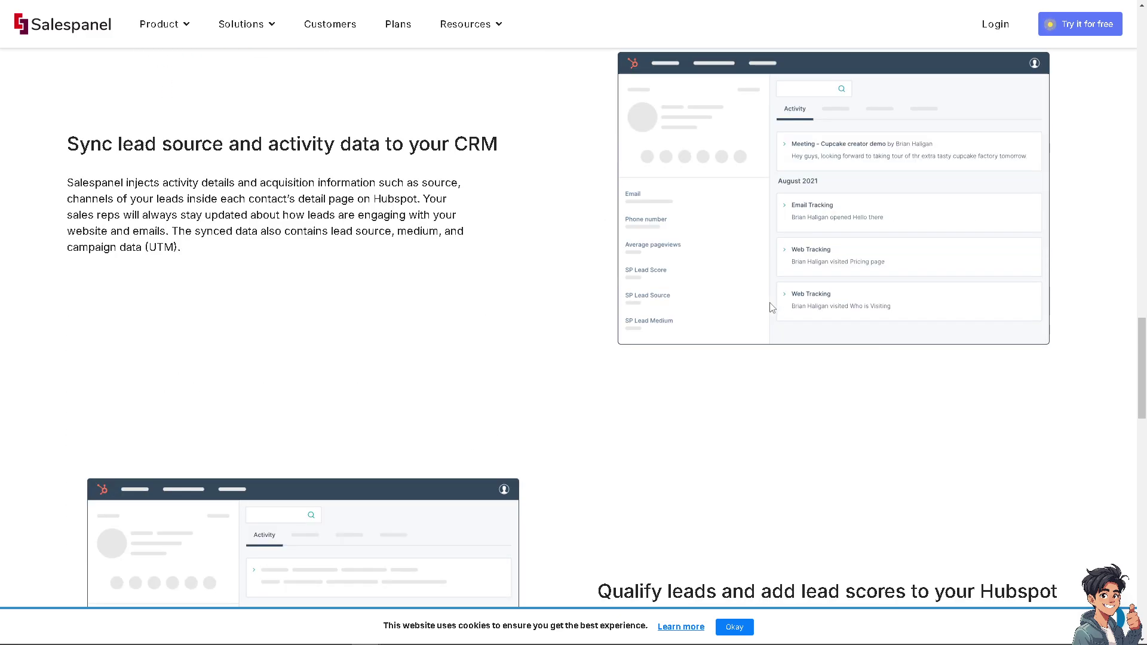
scroll(770, 307, "down", 2)
scroll(770, 308, "down", 5)
scroll(768, 309, "down", 5)
scroll(765, 314, "down", 3)
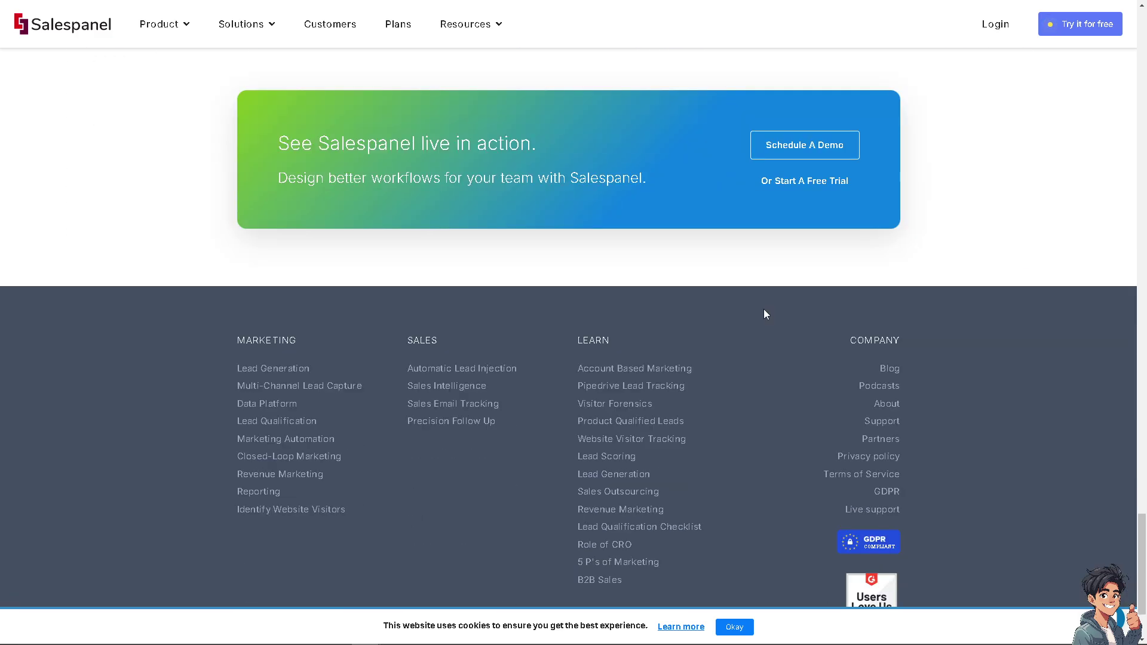
scroll(763, 313, "up", 1)
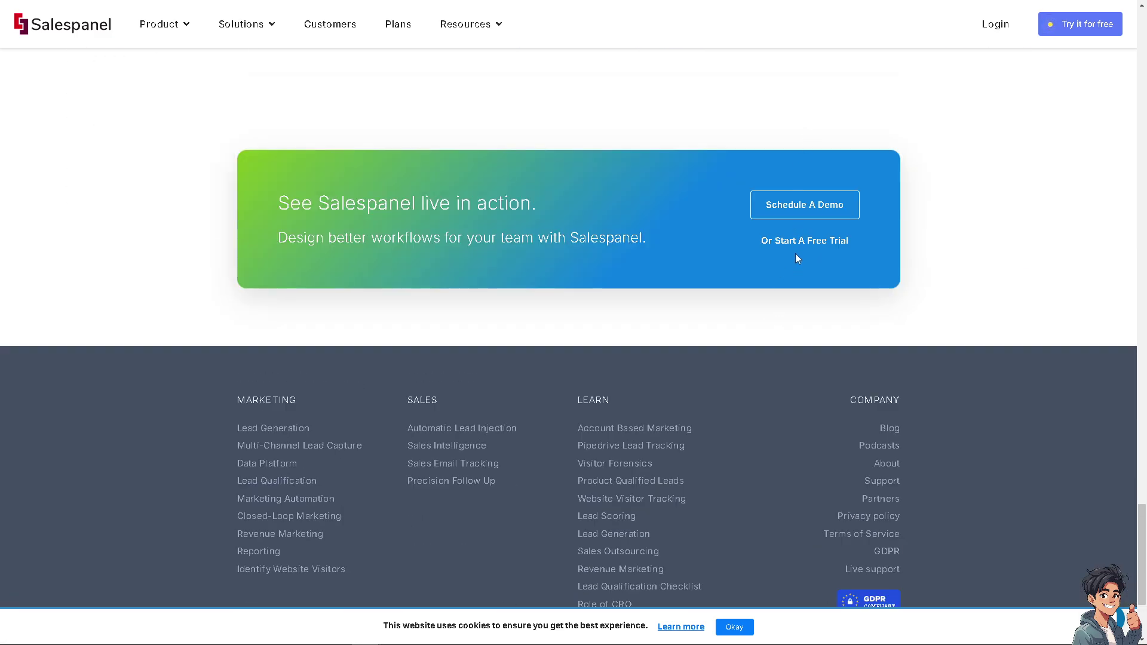
scroll(804, 244, "up", 3)
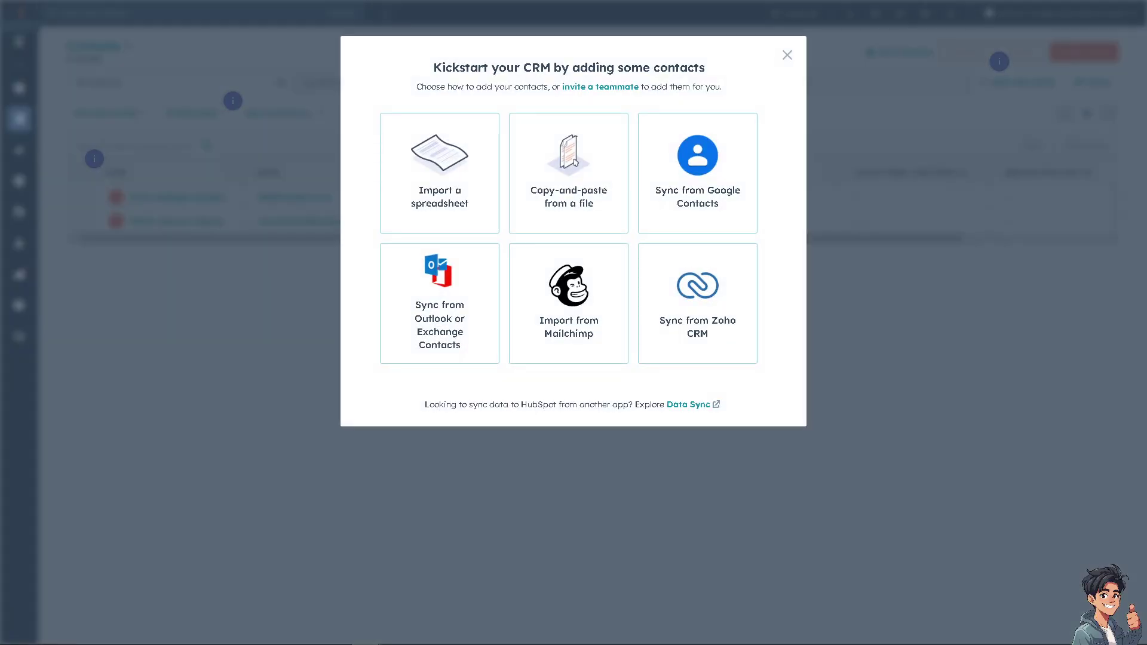
- Close the 'Kickstart your CRM' import dialog on the Contacts page
left_click(788, 56)
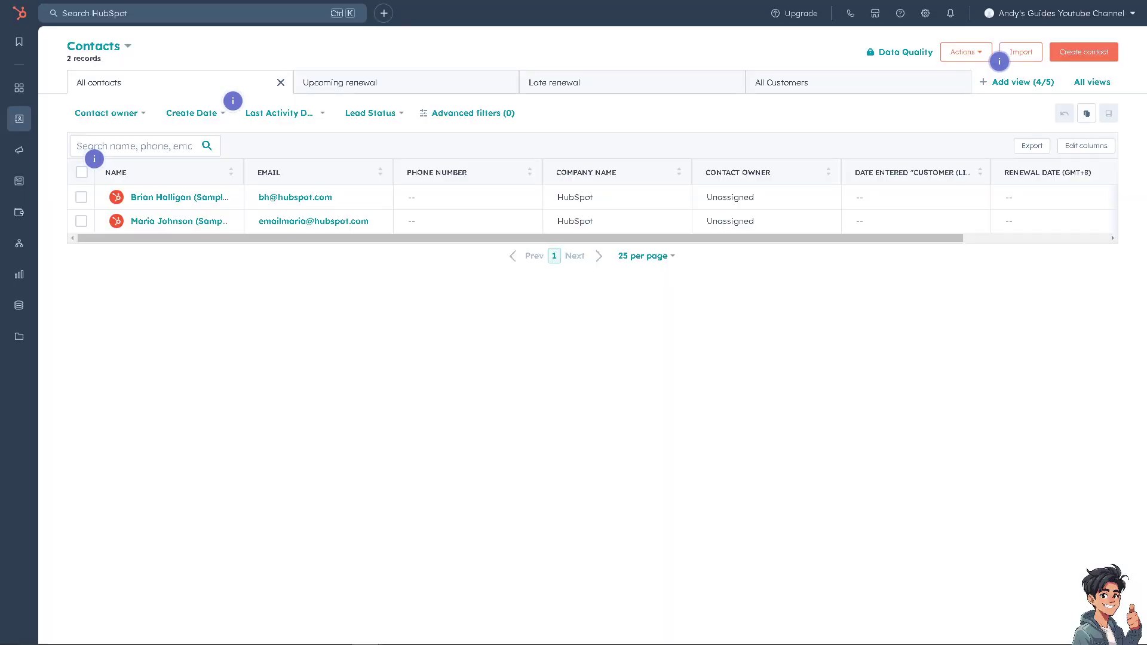